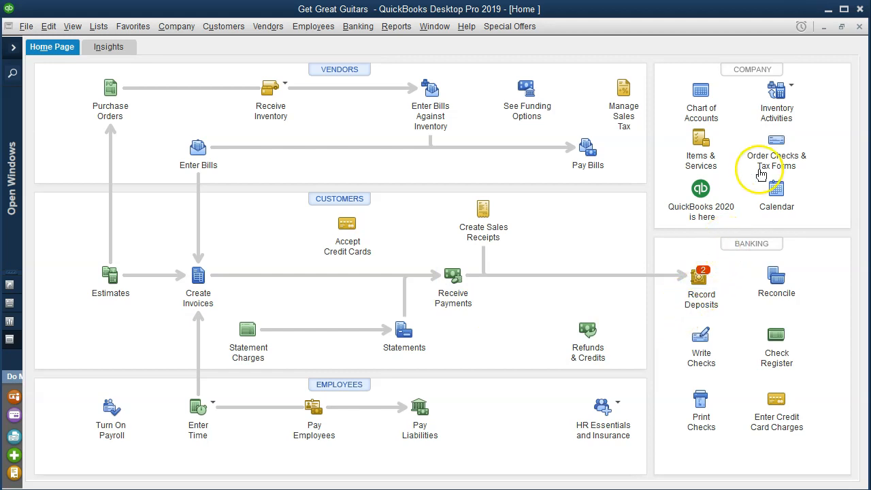
Switch to QuickBooks Online in the browser and start a new invoice payment receipt
left_click(827, 13)
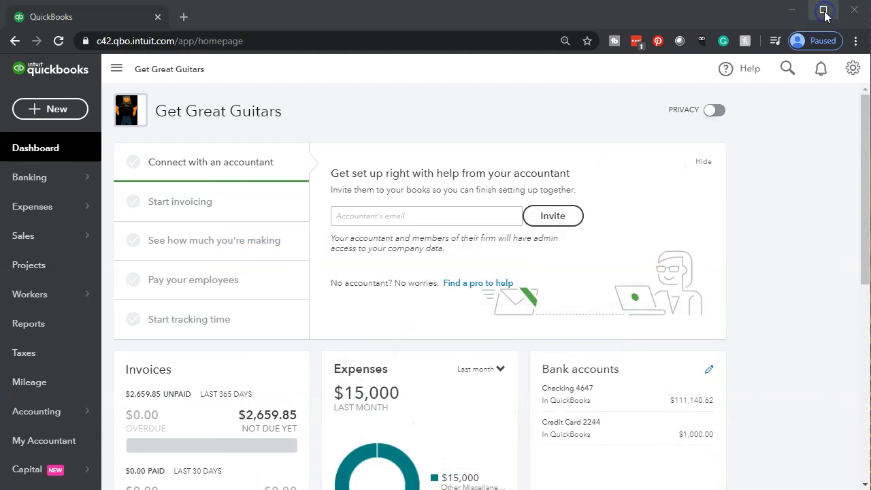
left_click(78, 117)
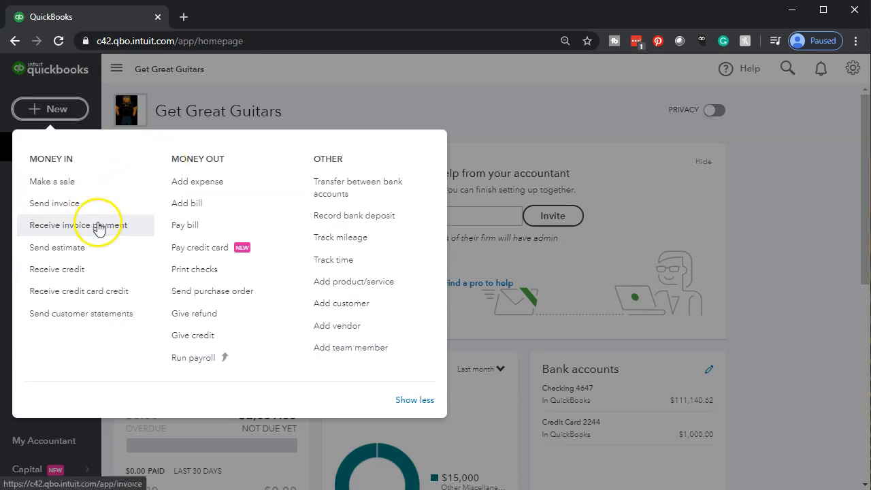
left_click(117, 232)
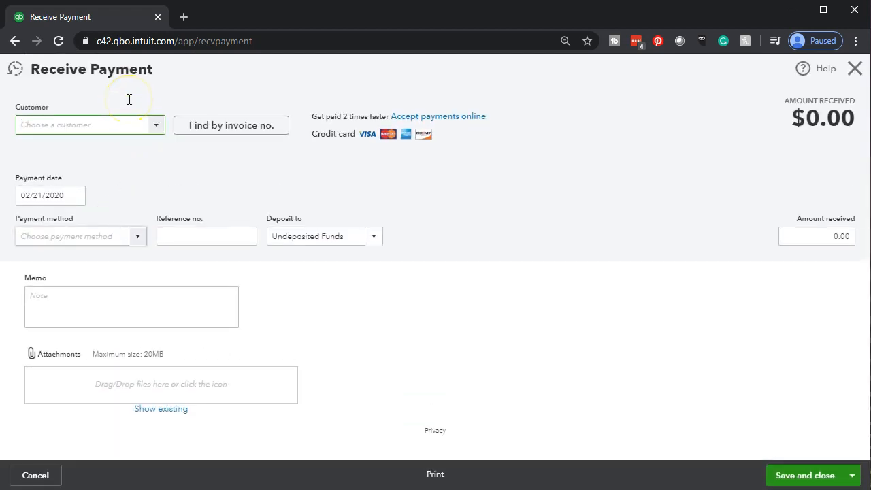
Choose Music Stuff Store as the customer for the received payment
left_click(151, 125)
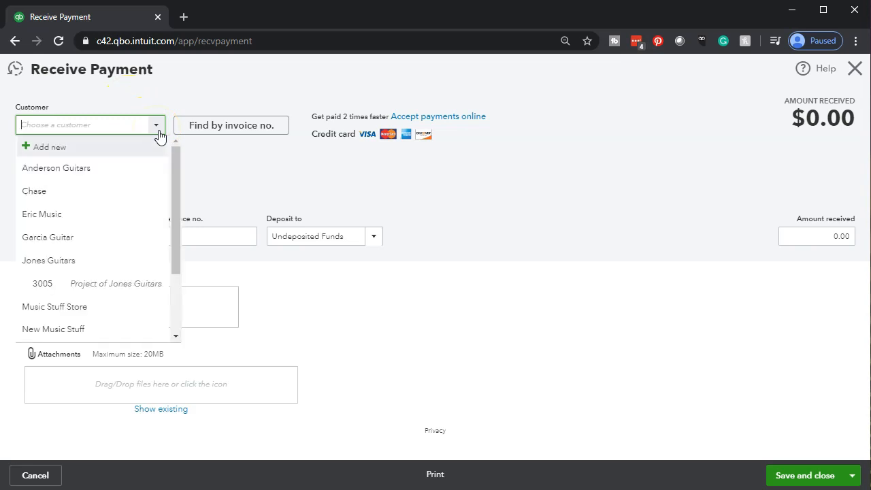
type("musi")
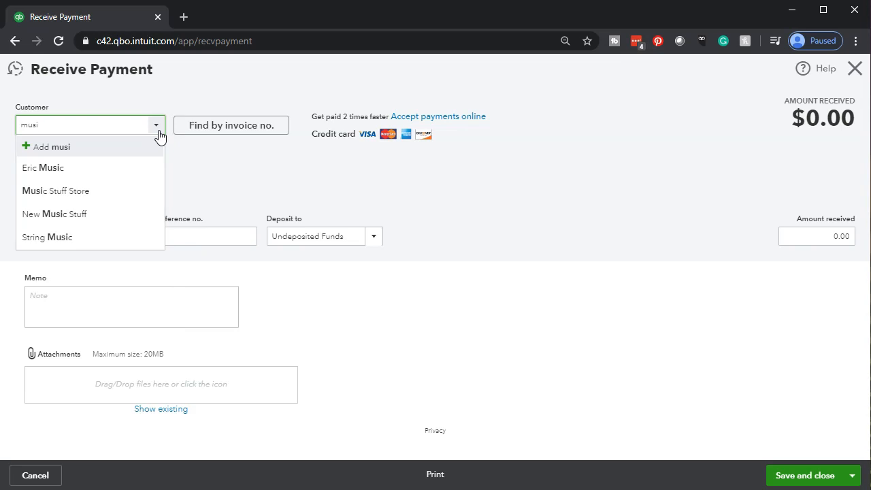
left_click(97, 193)
key("Tab")
key("Tab")
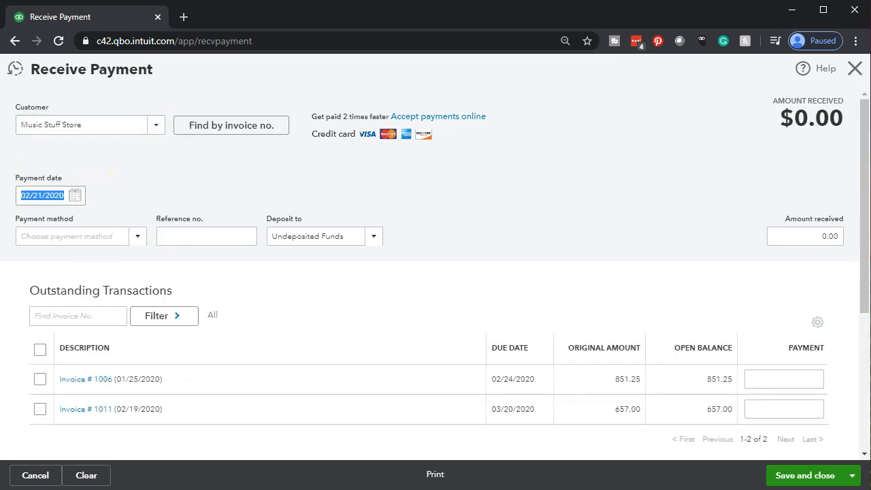
Set the payment date of the Music Stuff Store payment to 02/26/2020
left_click(56, 196)
key("plus")
key("plus")
key("plus")
key("plus")
left_click(394, 221)
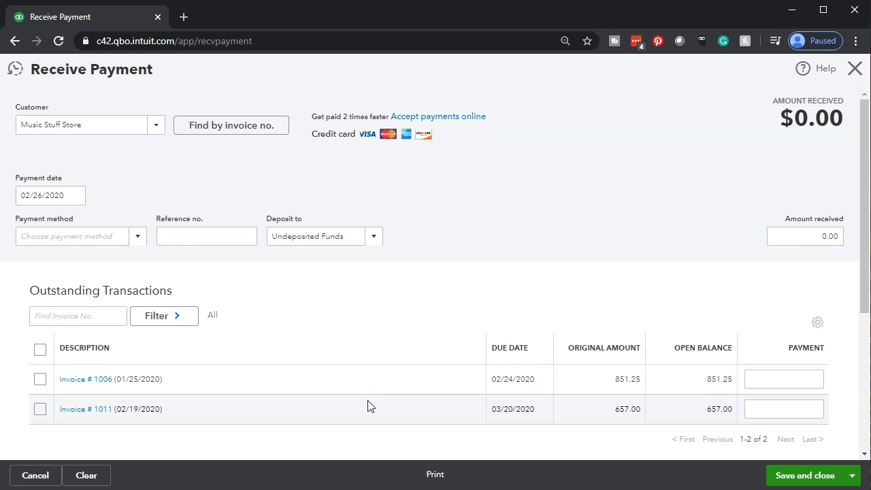
Apply the payment in full to Invoice # 1006, then save it and start a new payment
left_click(40, 383)
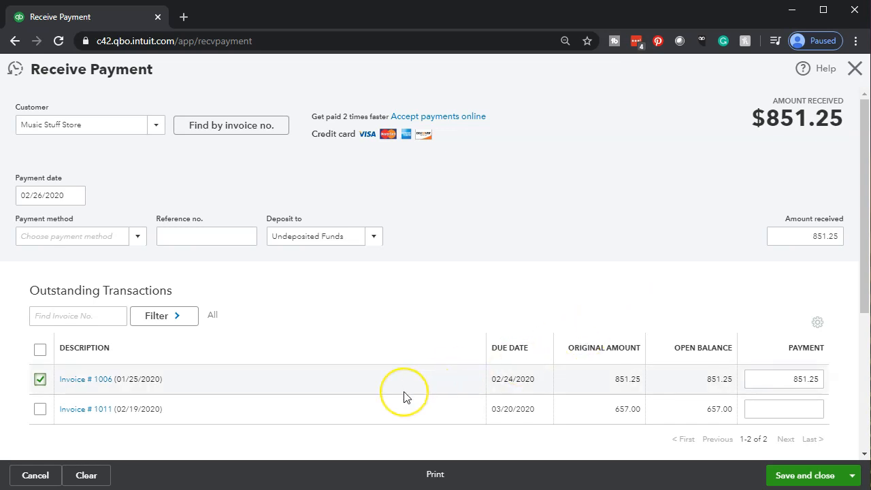
scroll(404, 396, "down", 1)
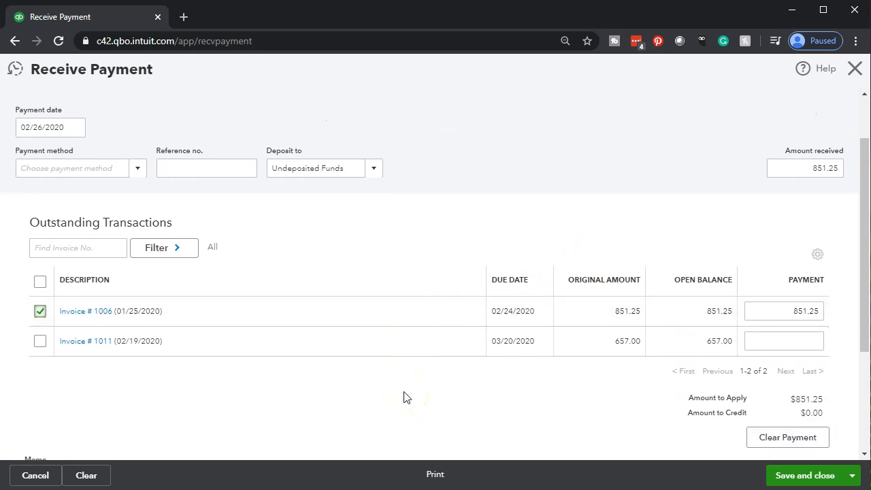
scroll(403, 397, "up", 1)
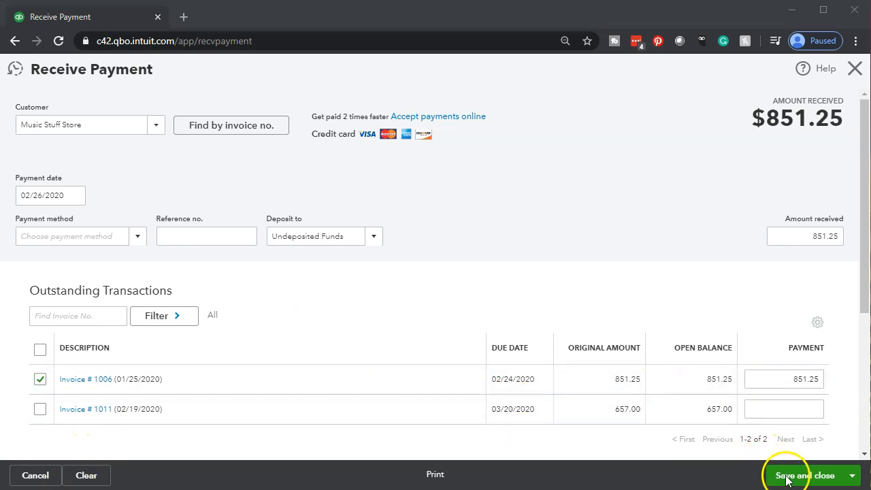
left_click(854, 478)
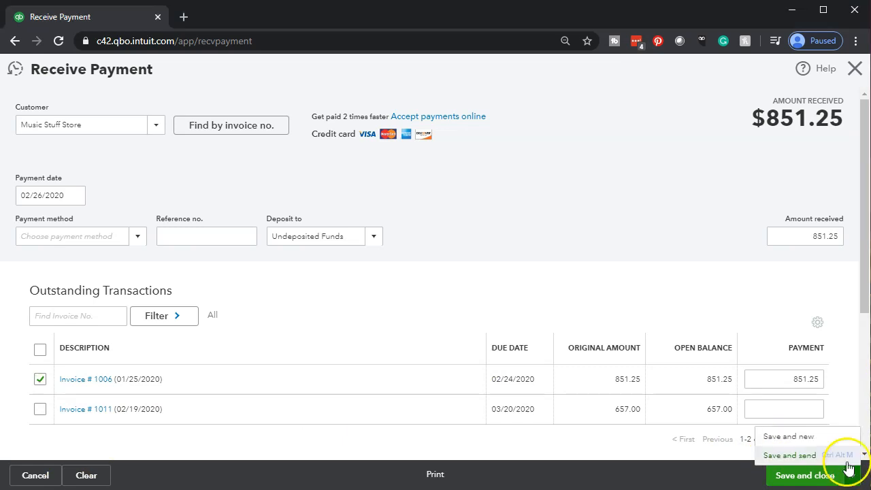
left_click(836, 441)
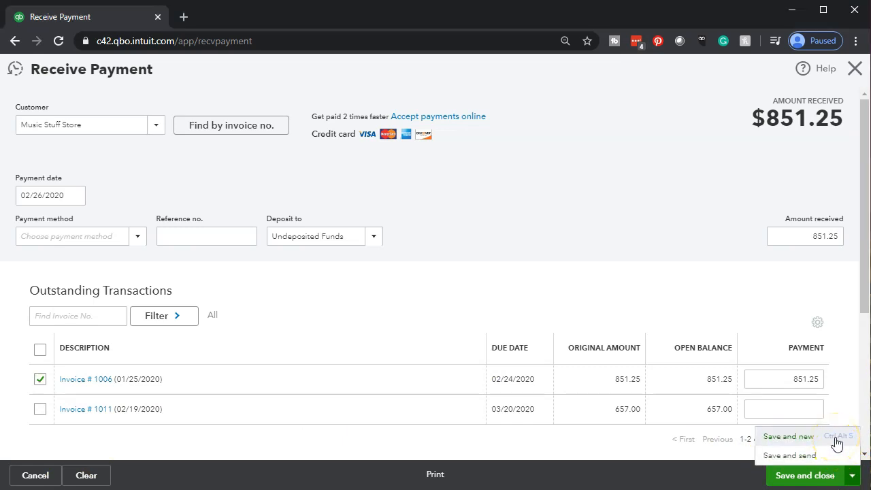
left_click(820, 439)
left_click(796, 438)
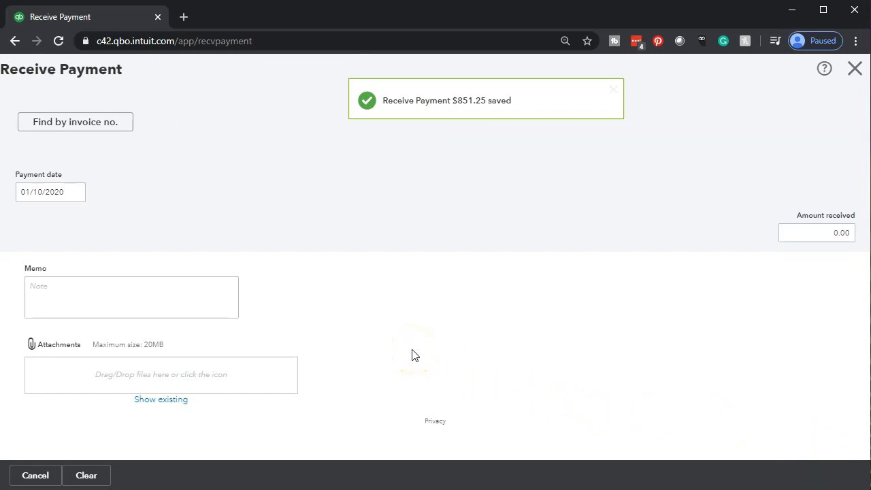
Choose Anderson Guitars as the customer for the new payment
key("ctrl+minus")
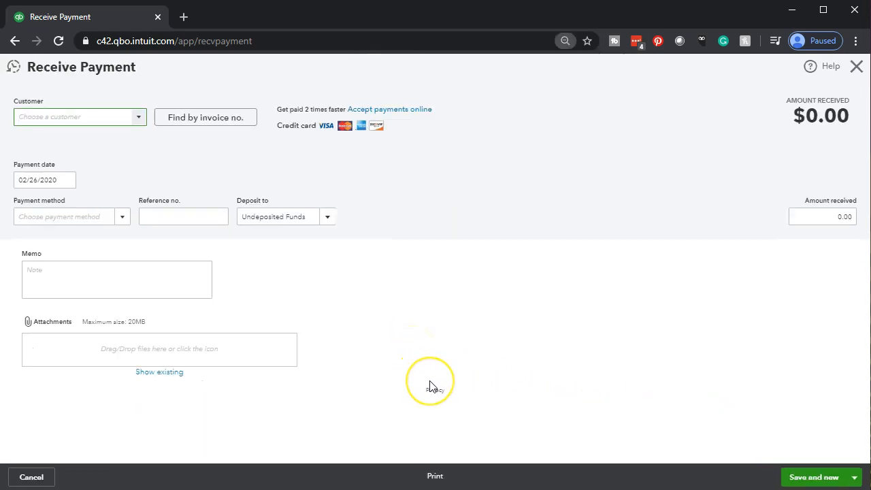
key("ctrl+plus")
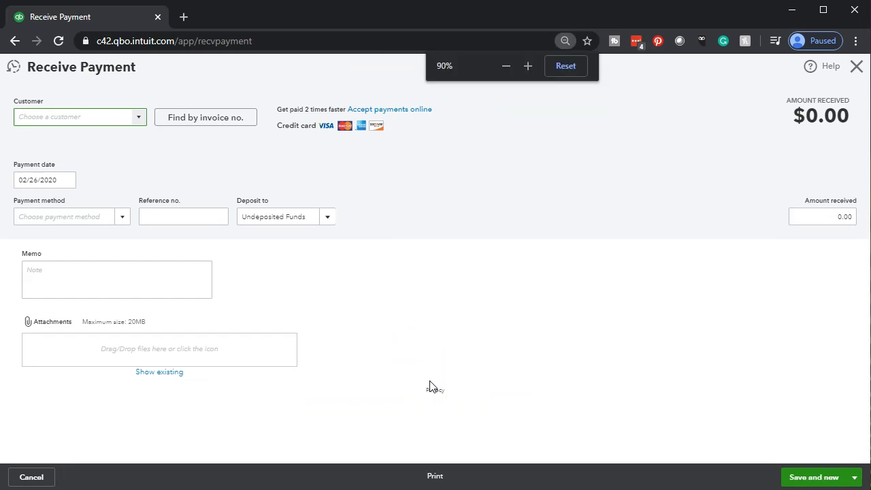
key("ctrl+plus")
left_click(448, 397)
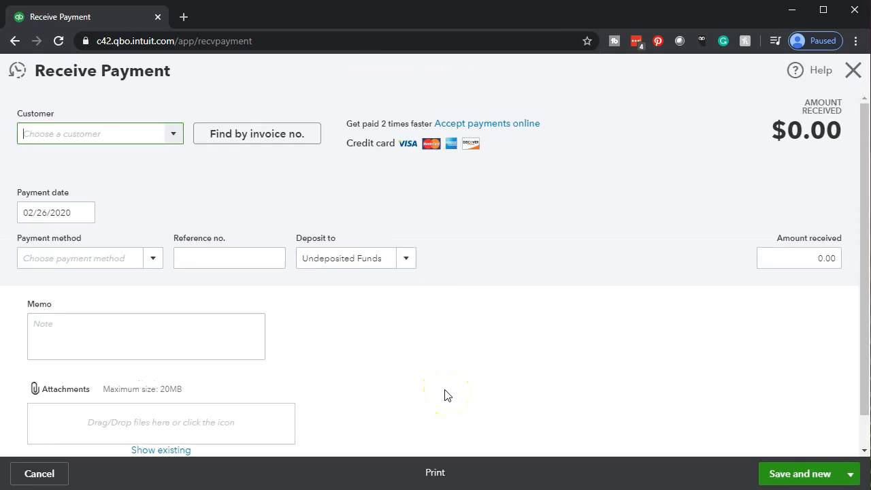
left_click(174, 135)
type("Anderson Guitars")
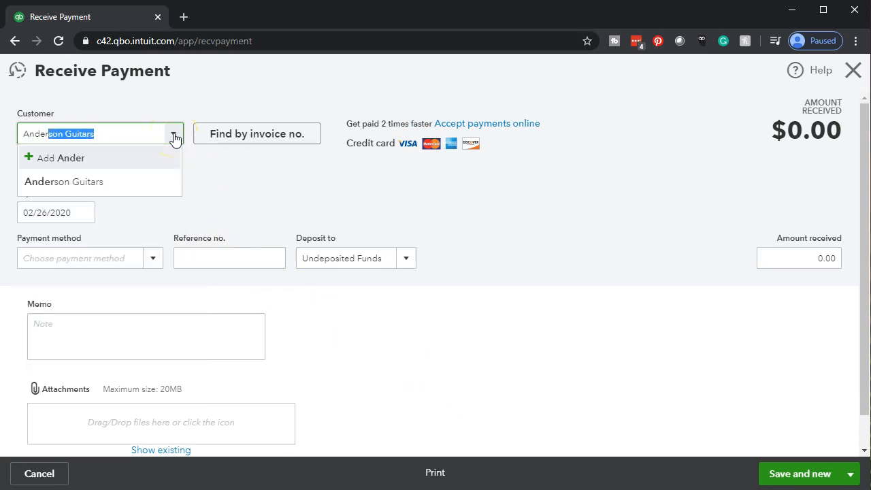
left_click(97, 181)
key("Tab")
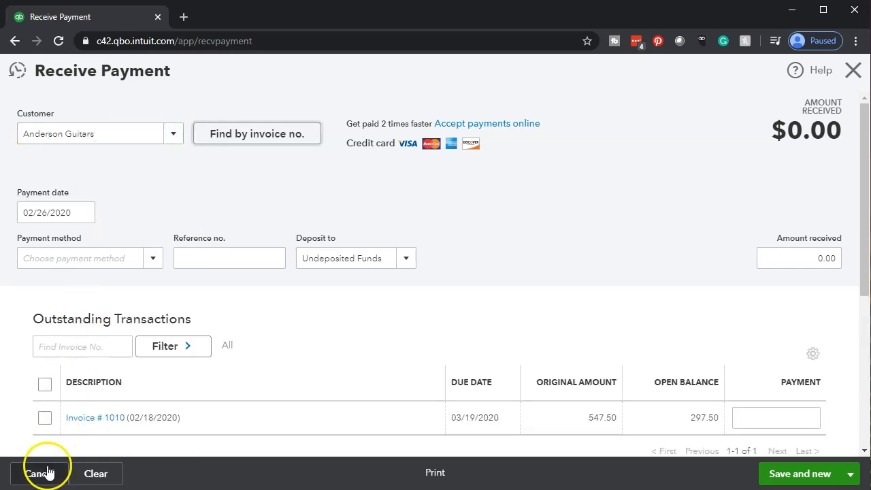
Set the Anderson Guitars payment method to Check and enter 7645 as the reference number
left_click(50, 489)
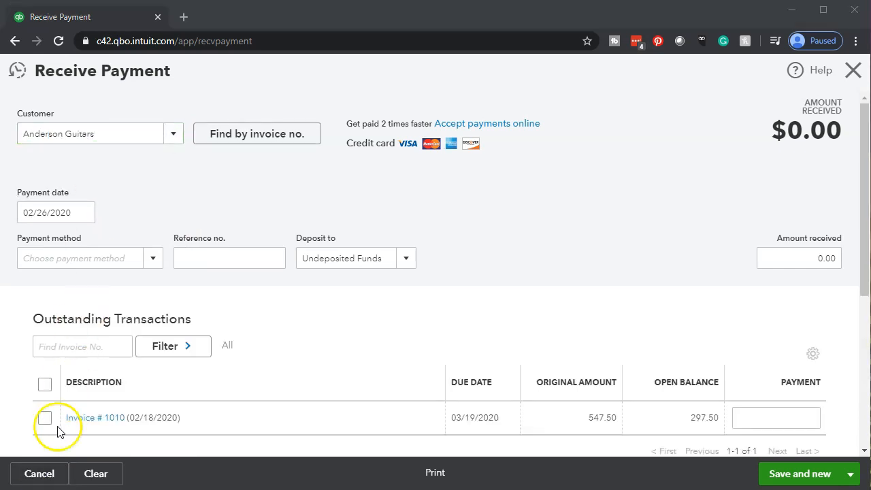
left_click(66, 214)
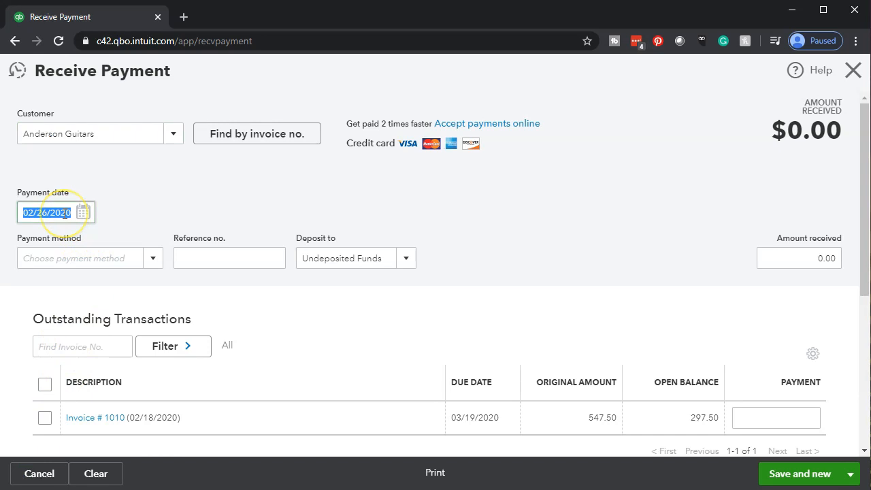
left_click(153, 260)
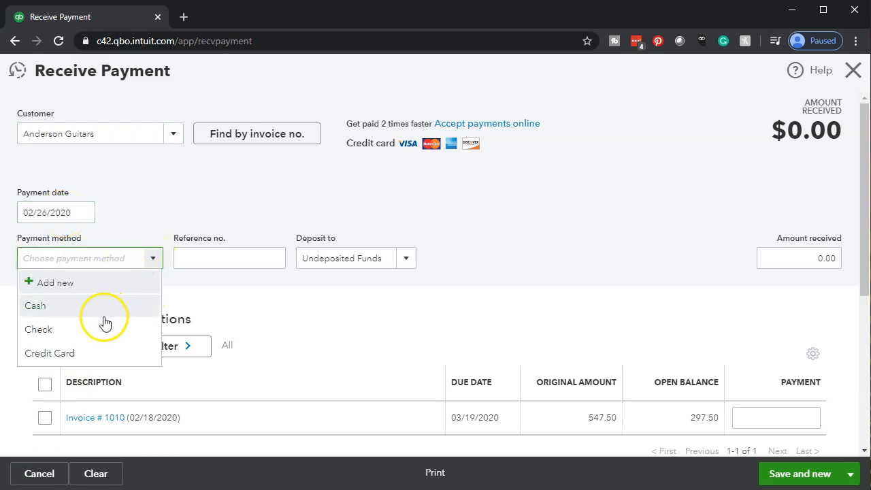
left_click(97, 331)
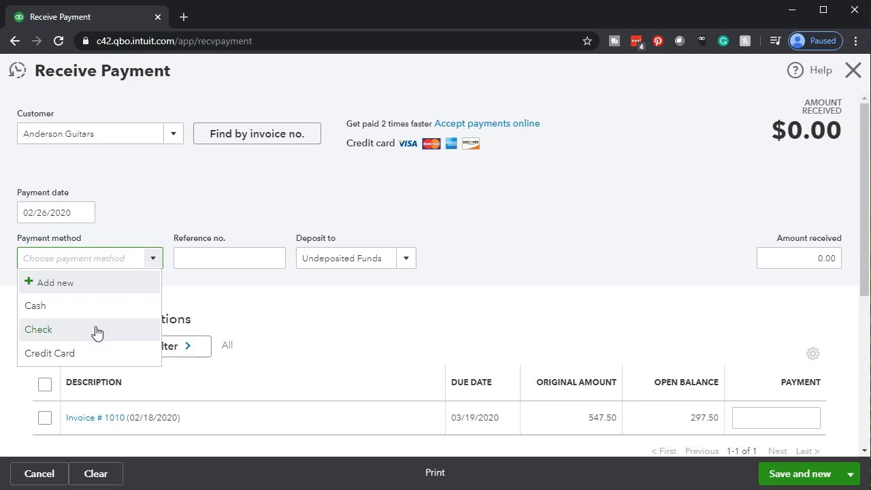
left_click(187, 262)
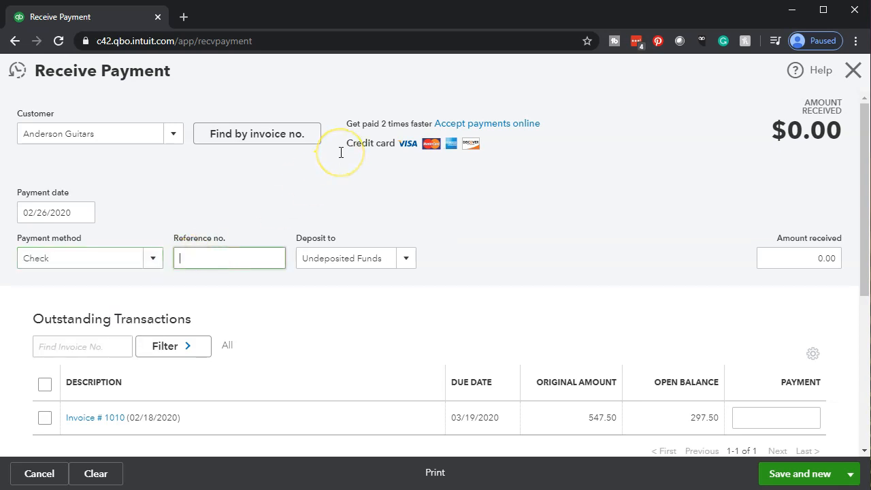
type("7645")
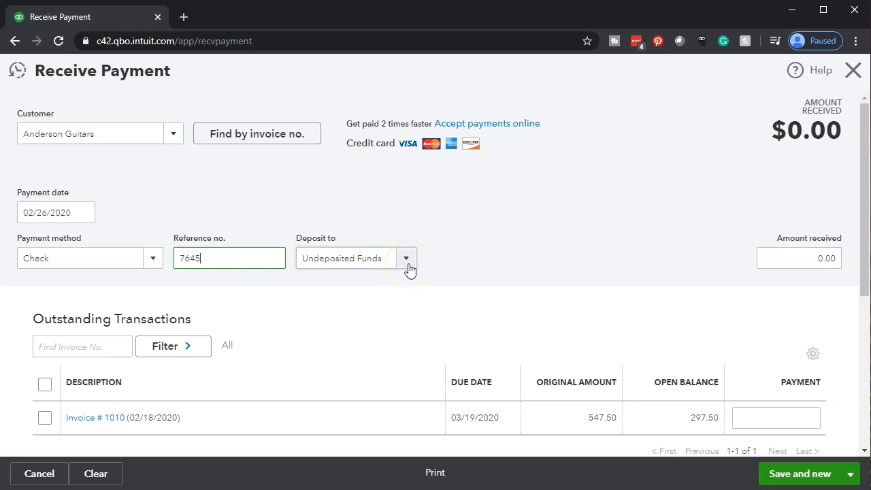
Apply the Anderson Guitars payment to Invoice # 1010, then save and close the form
scroll(226, 424, "down", 1)
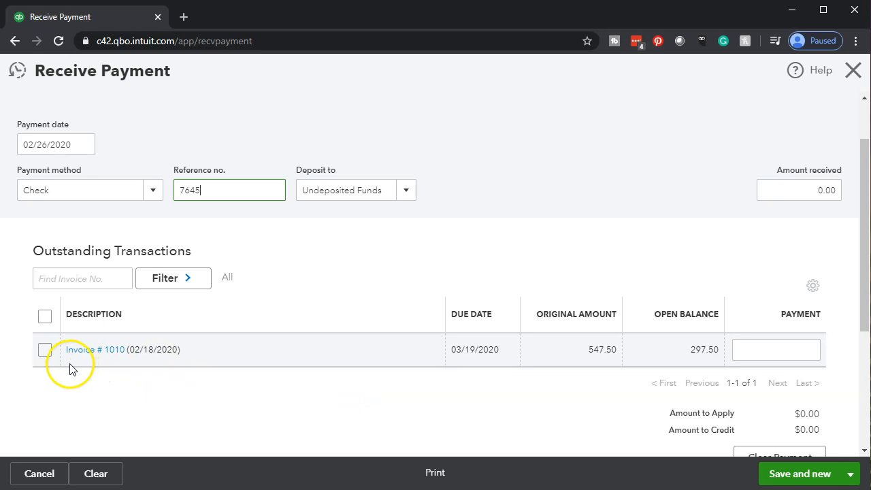
left_click(44, 350)
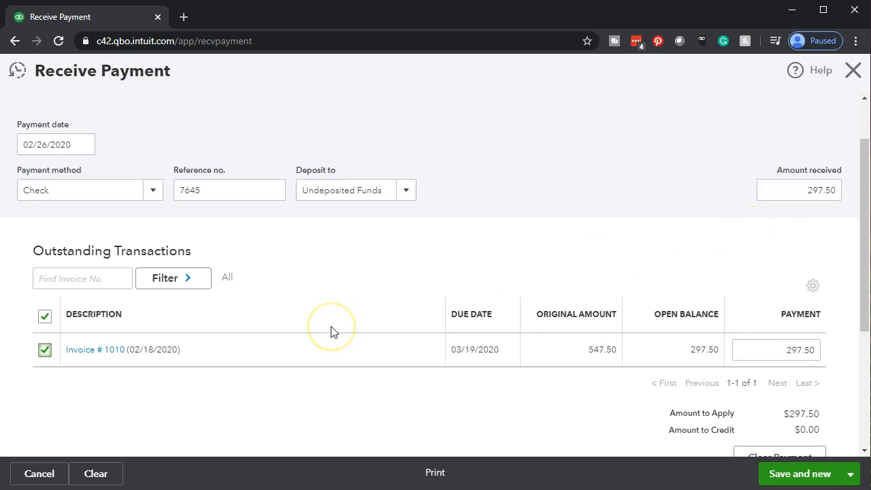
scroll(331, 331, "up", 1)
left_click(335, 309)
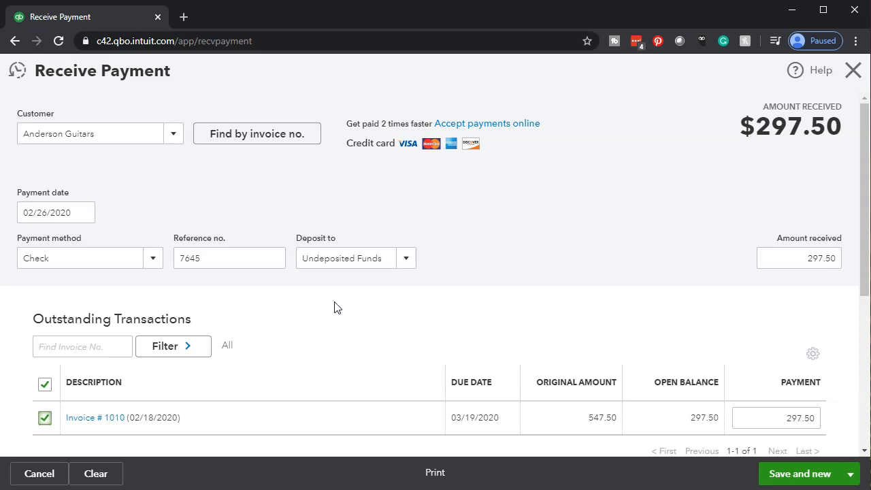
scroll(334, 307, "down", 1)
scroll(334, 306, "up", 1)
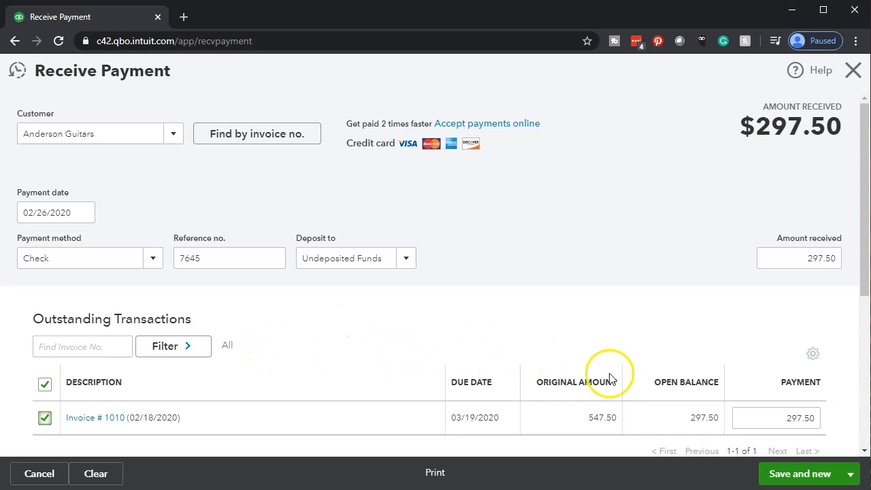
left_click(850, 474)
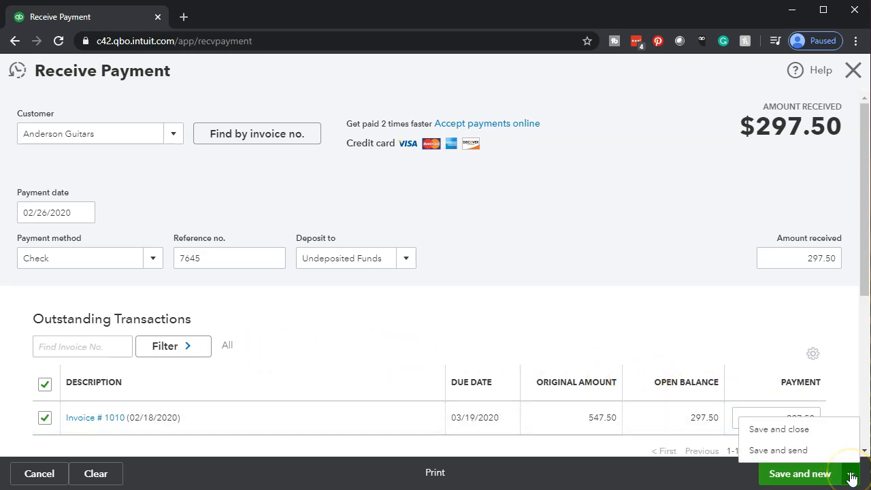
left_click(794, 439)
left_click(796, 477)
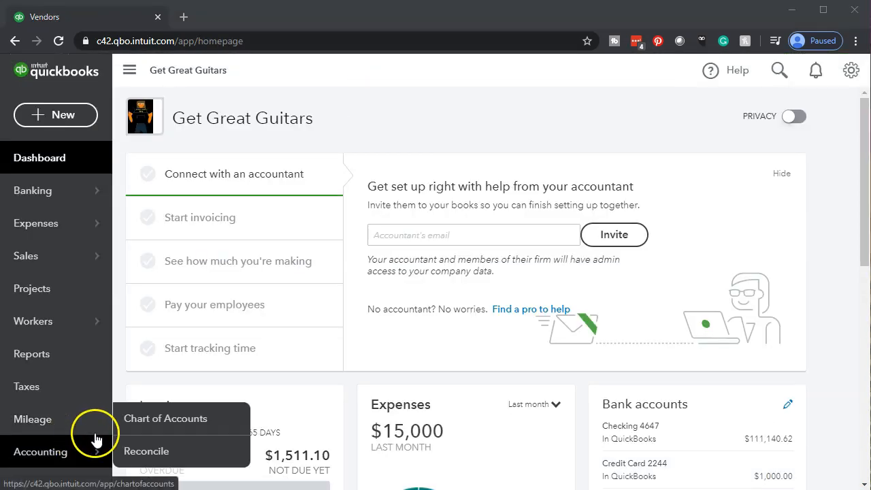
Find the standard Trial Balance report by name and open it
left_click(61, 360)
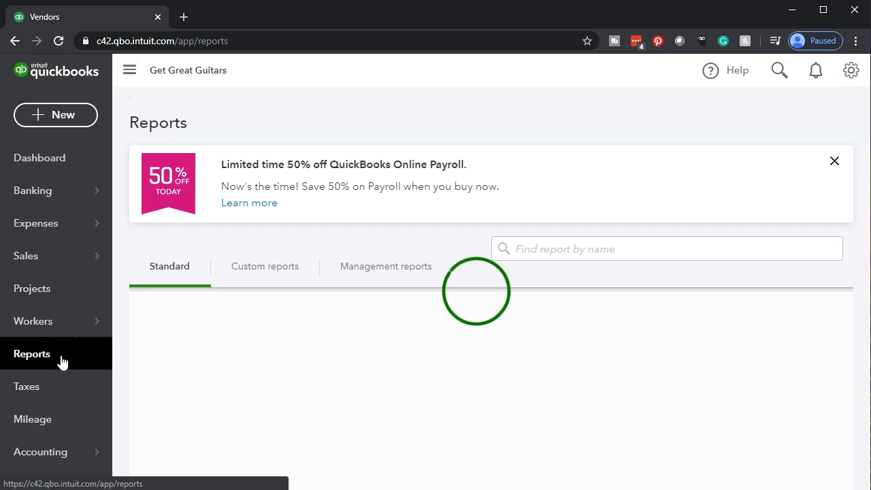
left_click(552, 252)
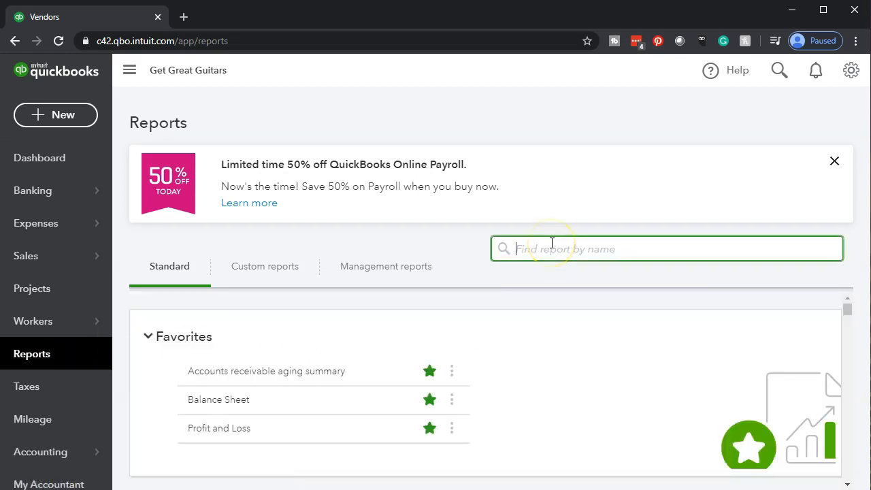
type("tri")
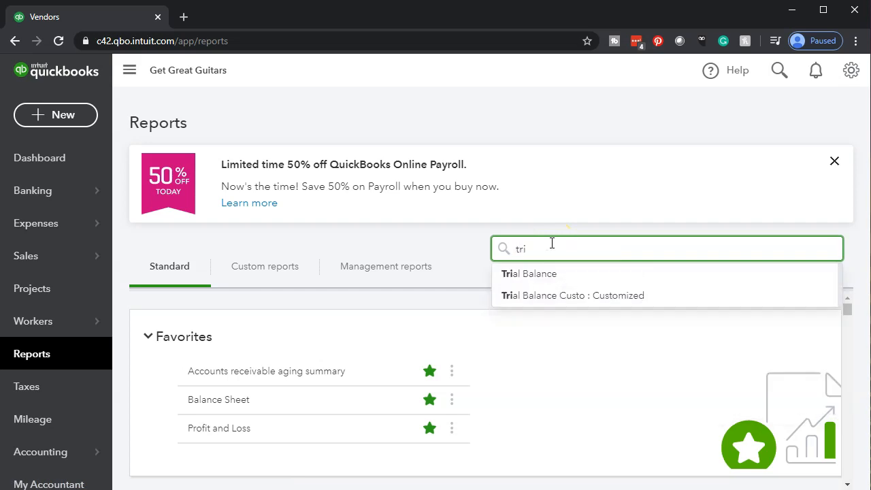
left_click(553, 275)
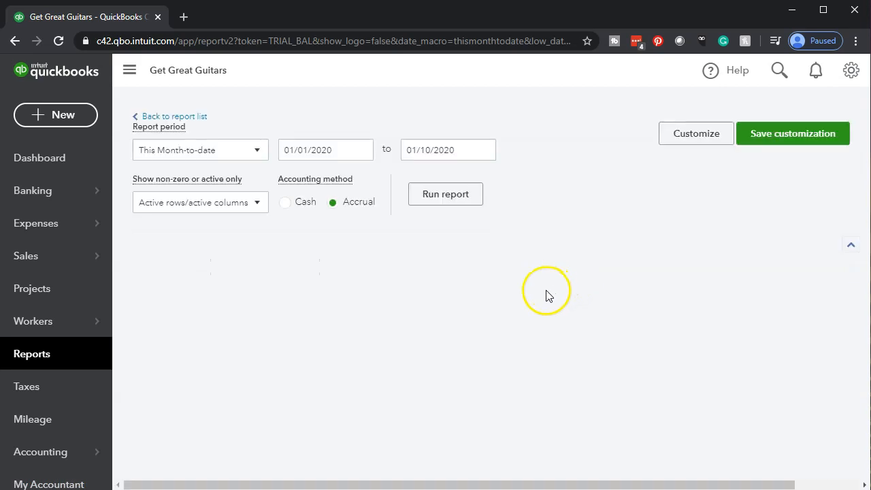
Set the Trial Balance report period to 01/01/2020 through 12/31/2020 and run the report
scroll(230, 324, "up", 1)
left_click(303, 175)
type("010120")
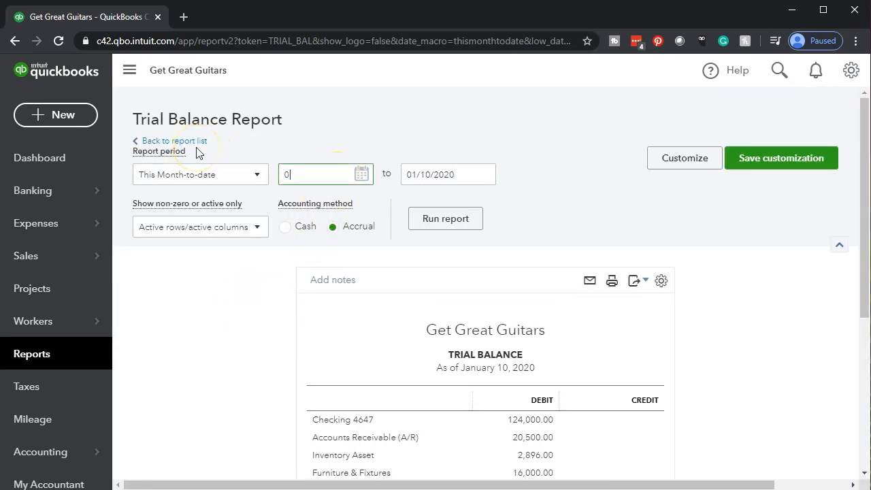
key("Tab")
type("123120")
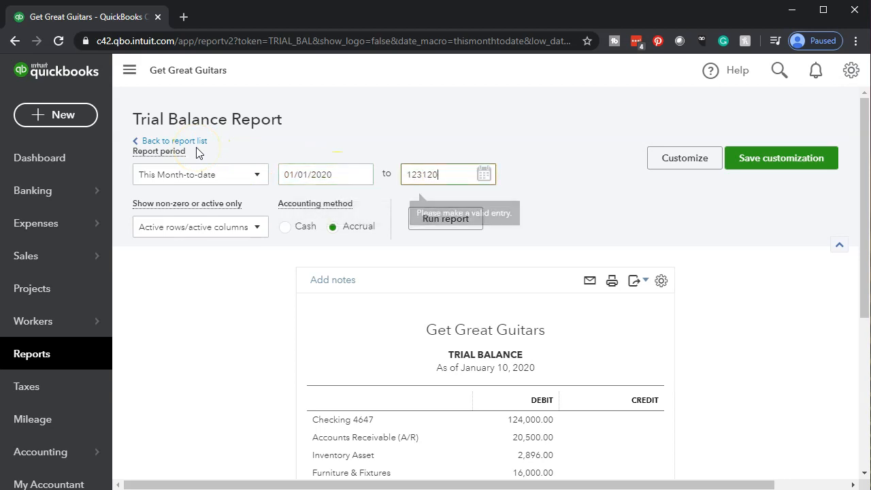
key("Tab")
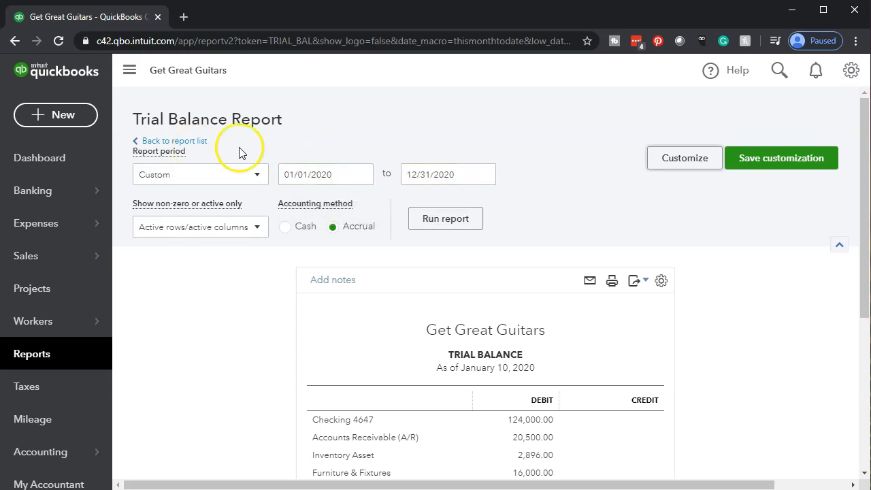
left_click(449, 217)
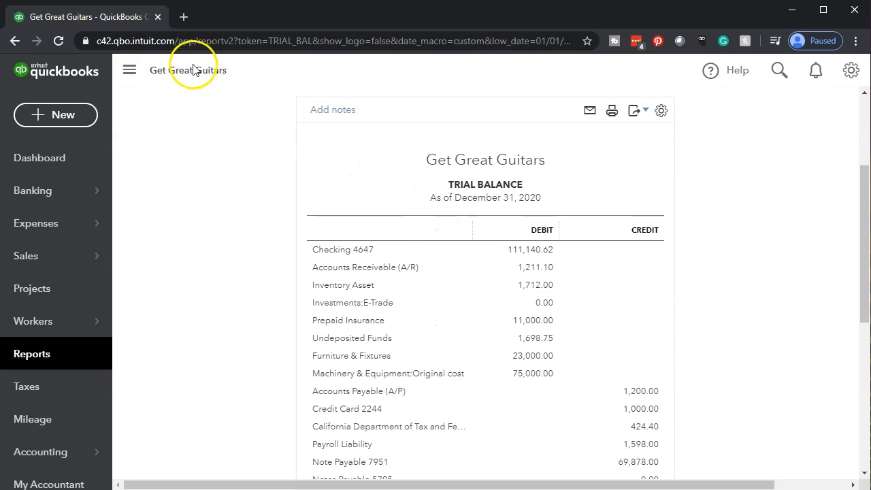
Duplicate the Trial Balance browser tab, then collapse the navigation menu and enlarge the page to 125% in the copy
right_click(121, 17)
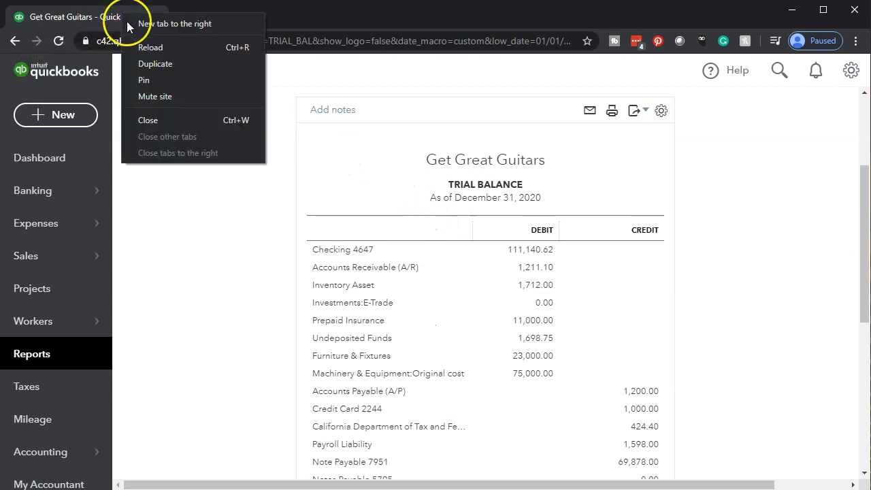
left_click(151, 65)
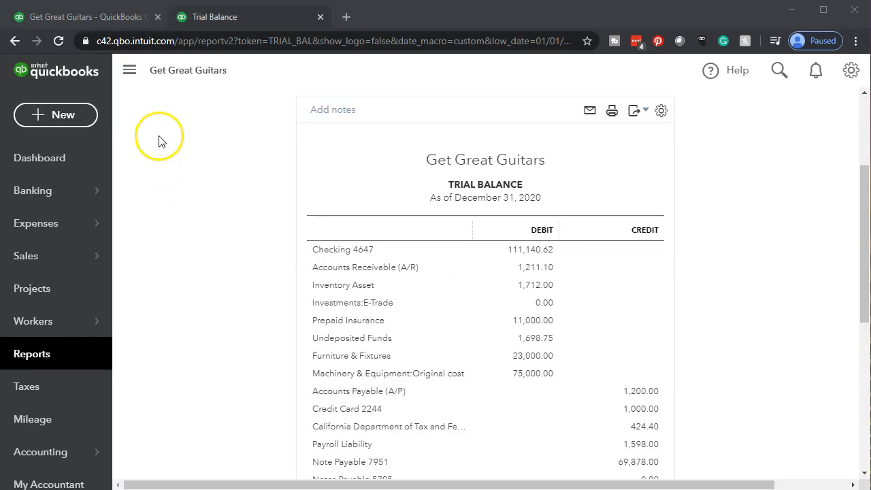
left_click(129, 70)
key("ctrl+plus")
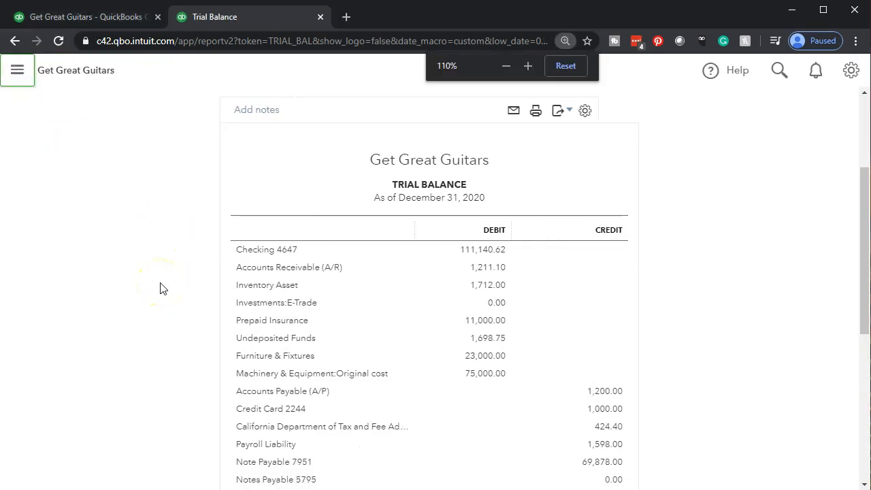
key("ctrl+plus")
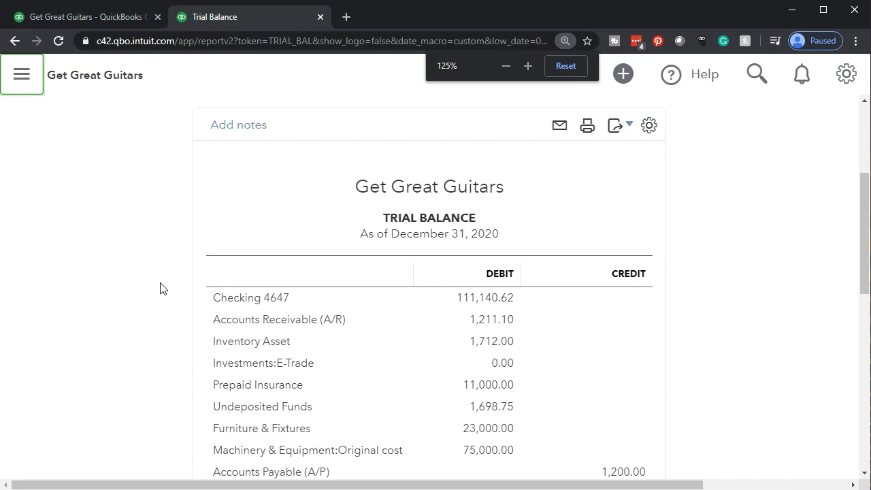
Open the transaction detail behind the Undeposited Funds balance and review the latest payments with their amounts
scroll(197, 316, "down", 2)
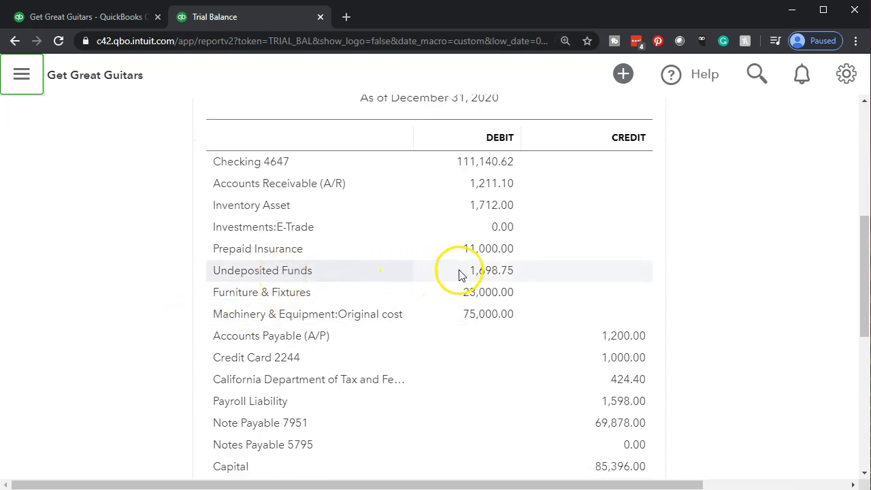
left_click(484, 276)
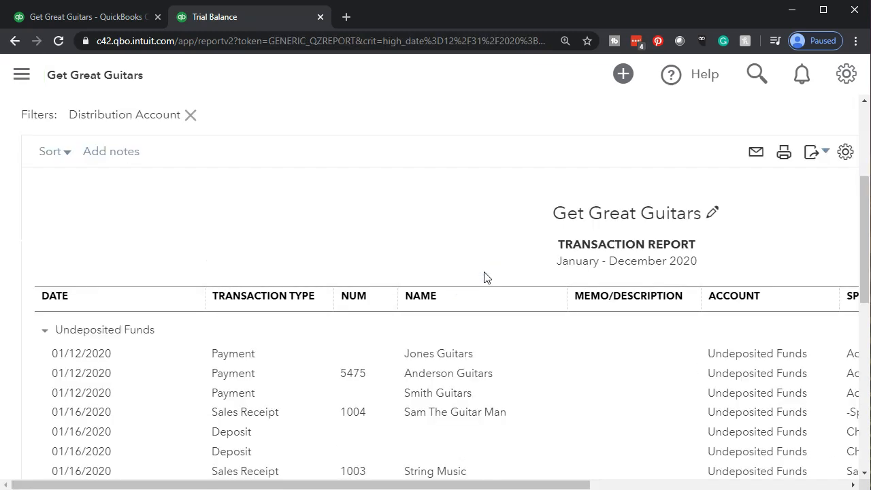
scroll(484, 275, "down", 4)
scroll(485, 275, "down", 2)
left_click(432, 333)
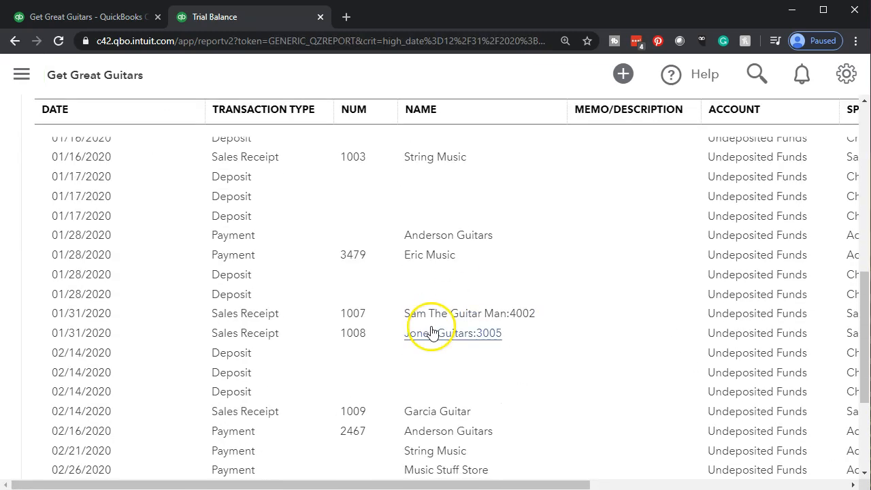
scroll(432, 332, "down", 2)
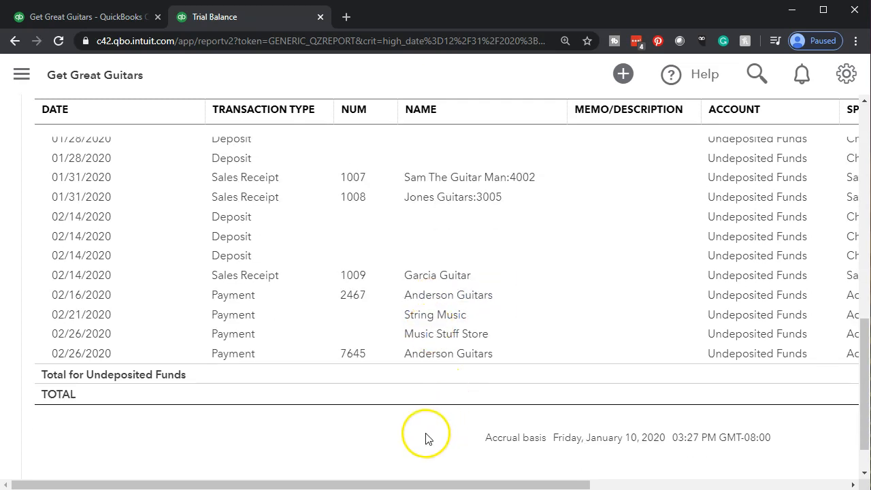
left_click_drag(425, 487, 647, 470)
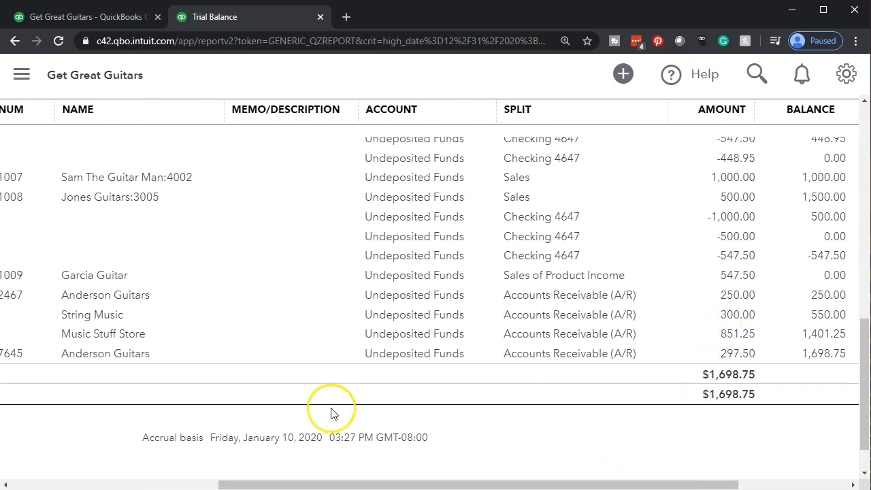
left_click_drag(327, 485, 190, 486)
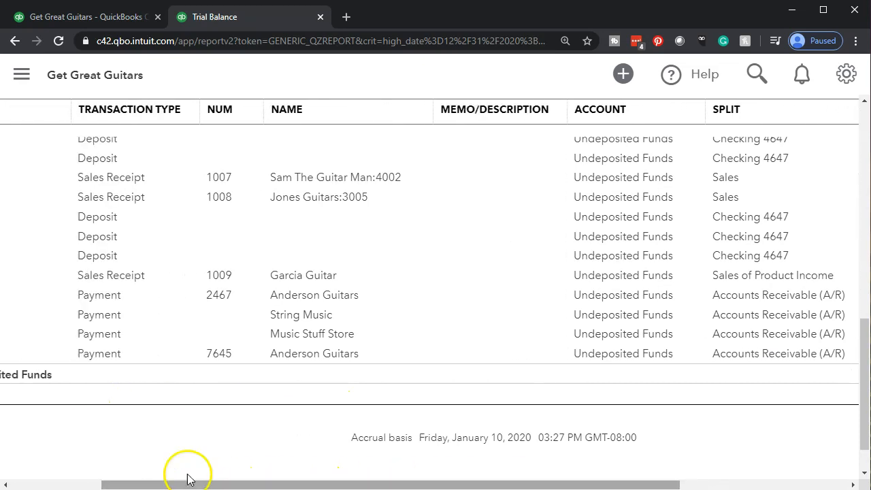
View the Anderson Guitars payment 7645 from the transaction detail, then close it and return to the Trial Balance
left_click(102, 355)
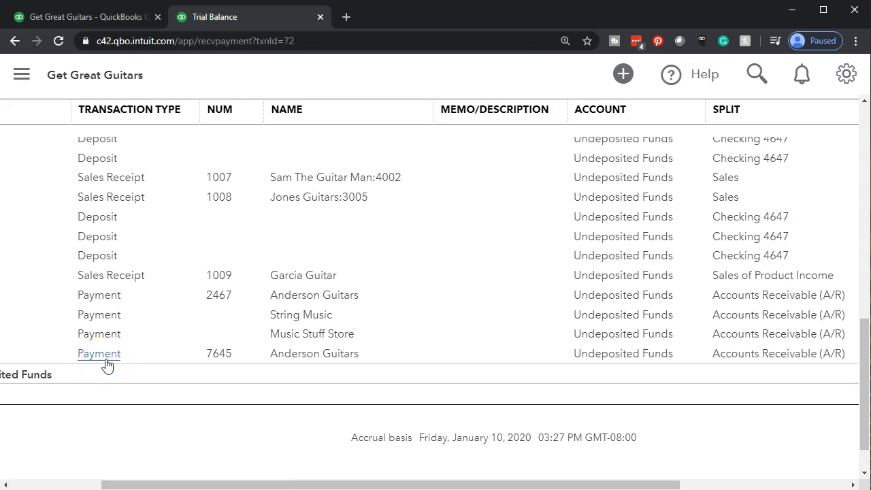
left_click(106, 366)
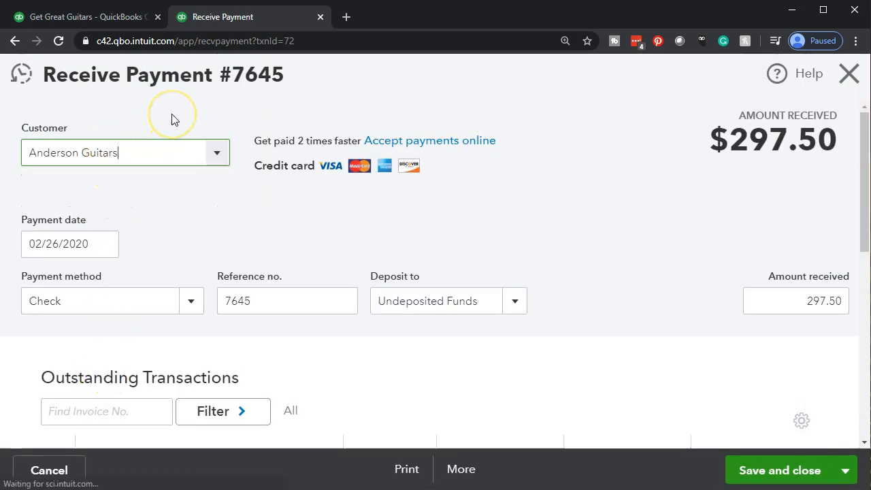
left_click(848, 72)
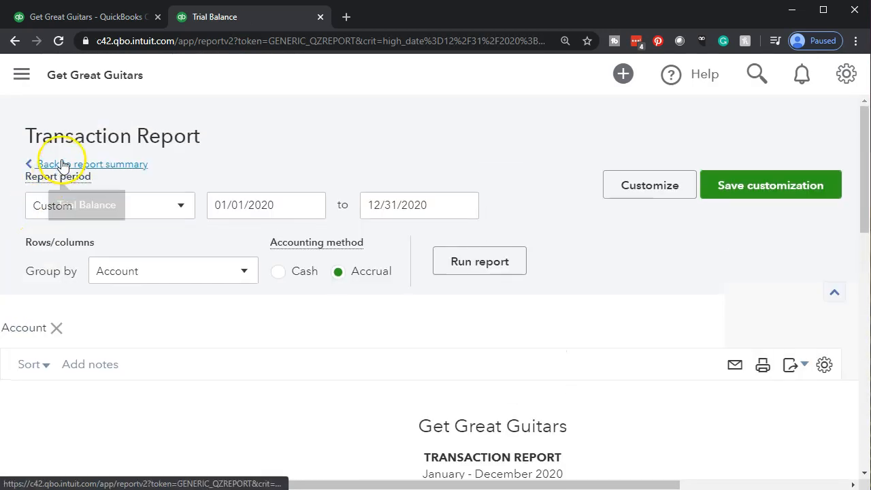
left_click(131, 166)
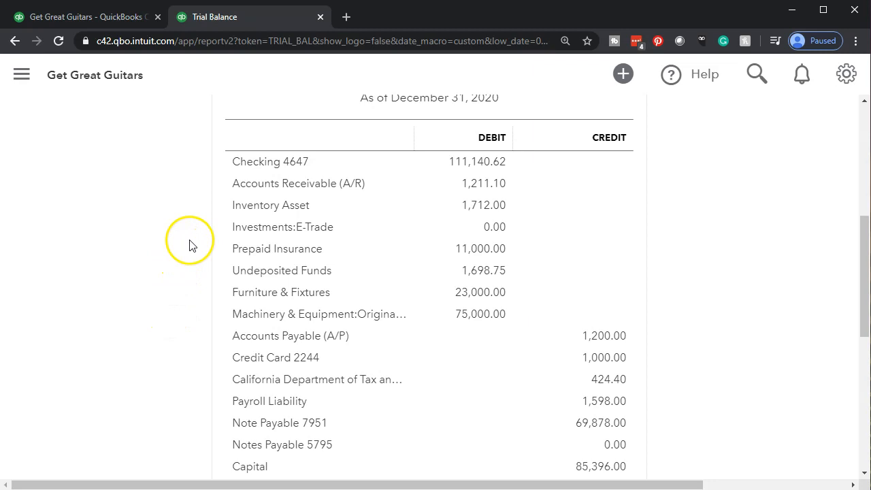
Open the transaction detail behind the Accounts Receivable balance and check the 02/26/2020 payments
left_click(468, 189)
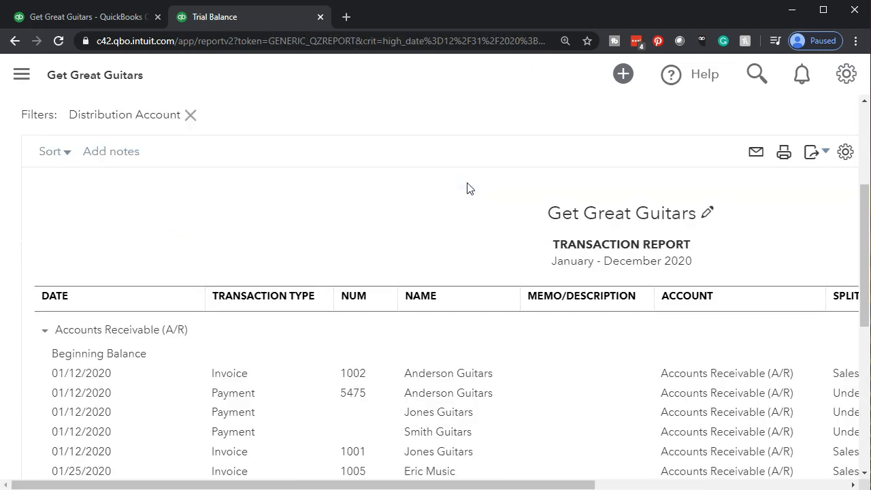
scroll(414, 281, "down", 1)
scroll(418, 289, "down", 2)
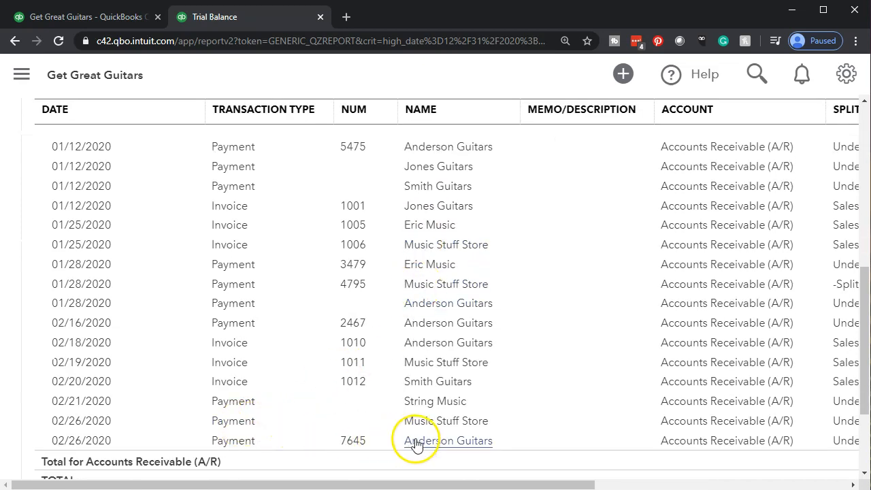
left_click_drag(481, 483, 343, 472)
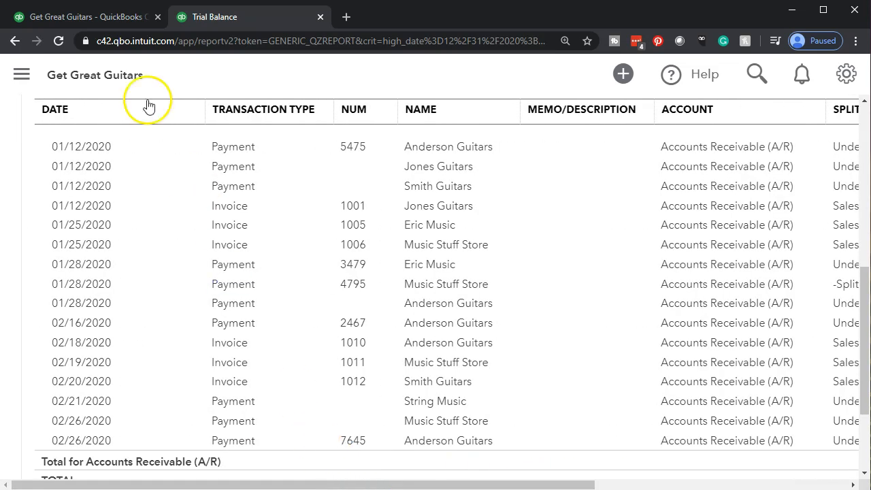
In the original browser tab, open Anderson Guitars from the customer list and review its transactions
left_click(89, 16)
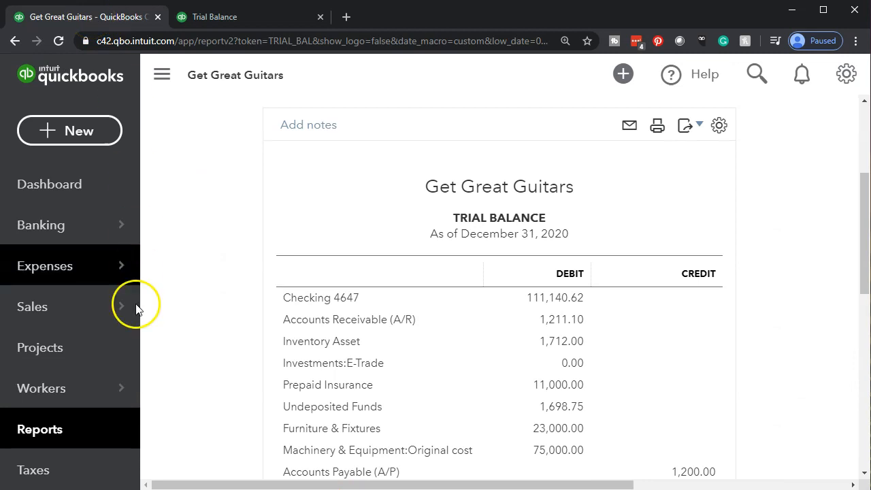
scroll(190, 302, "down", 1)
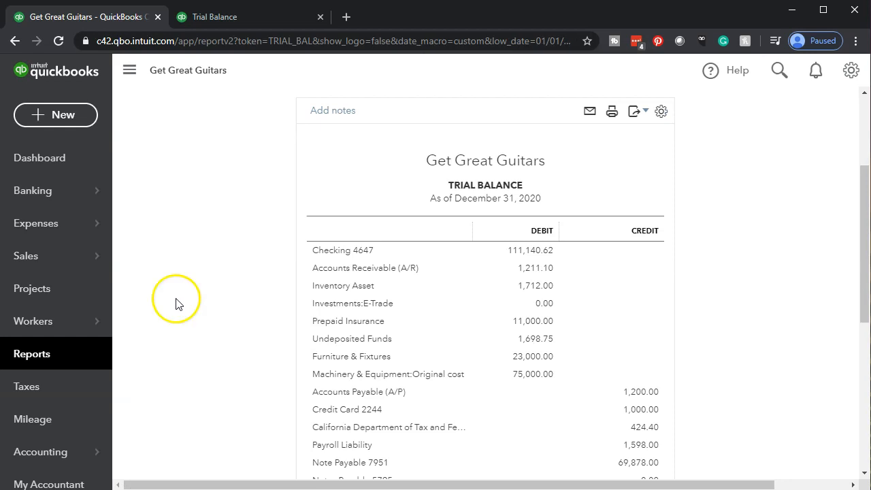
left_click(32, 262)
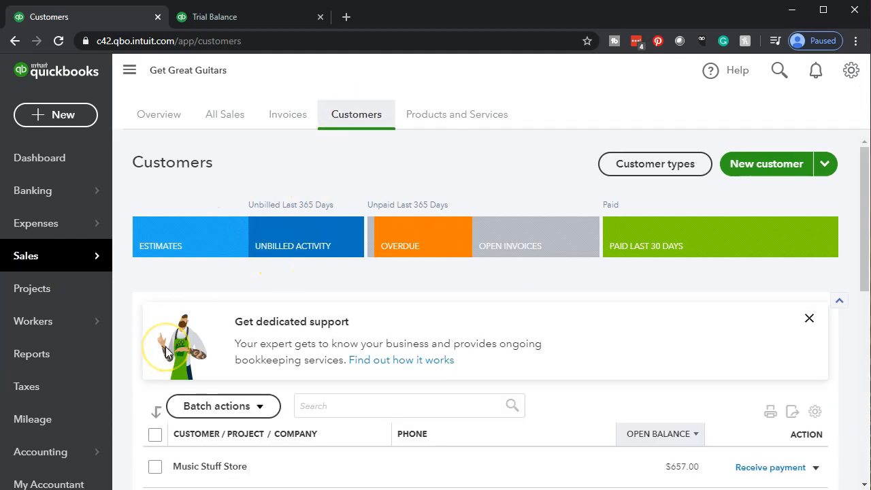
scroll(165, 398, "down", 7)
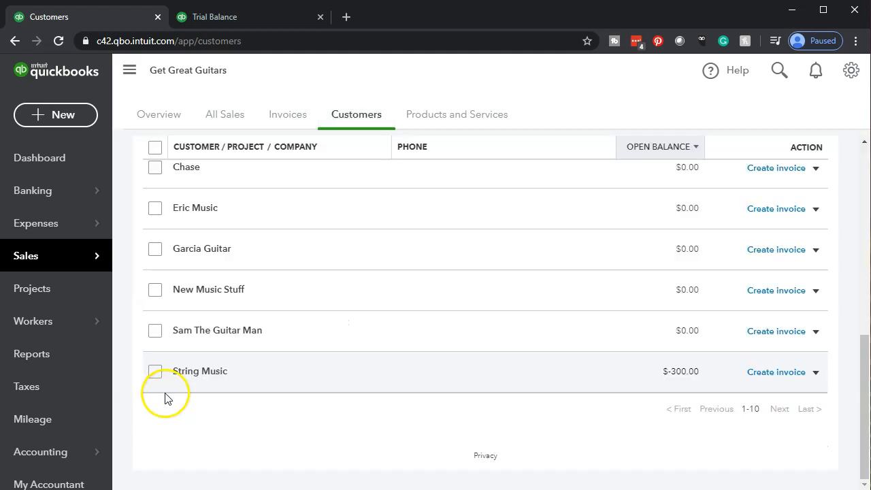
scroll(169, 403, "up", 2)
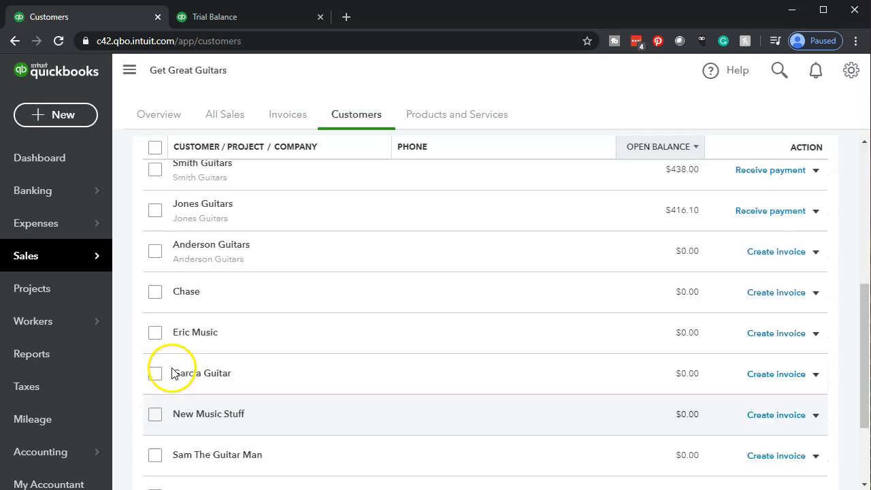
left_click(207, 265)
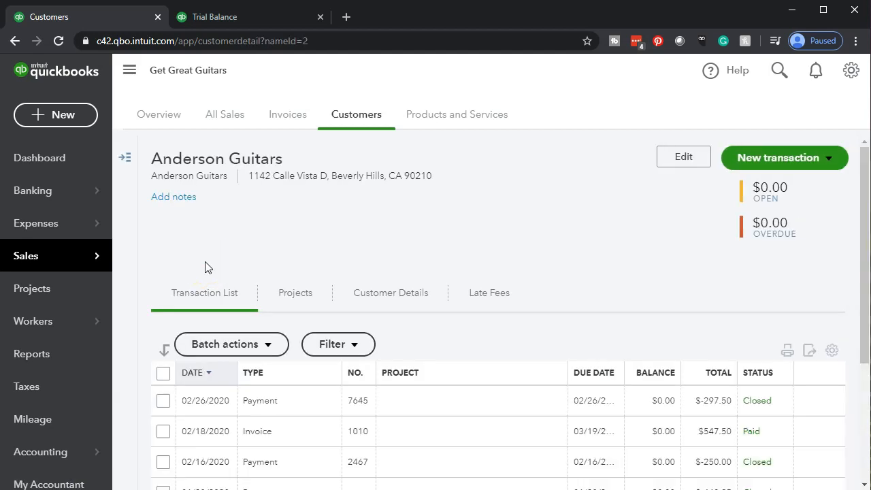
scroll(207, 267, "down", 2)
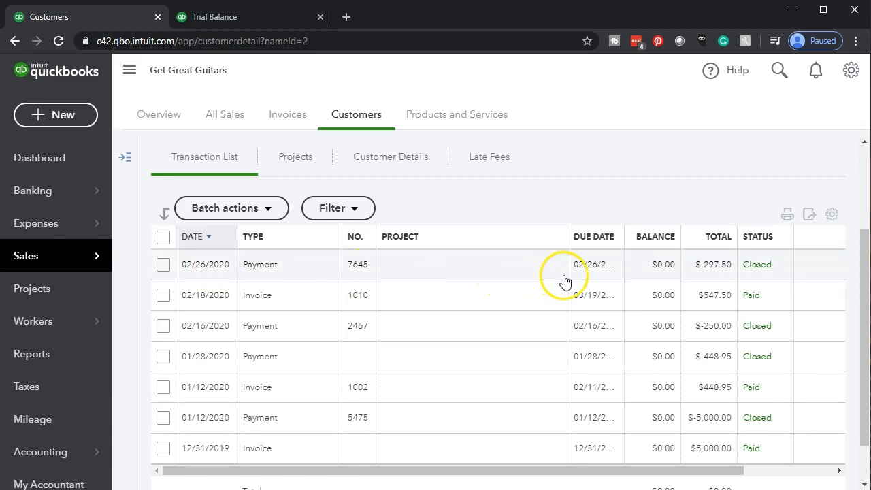
left_click_drag(517, 470, 555, 485)
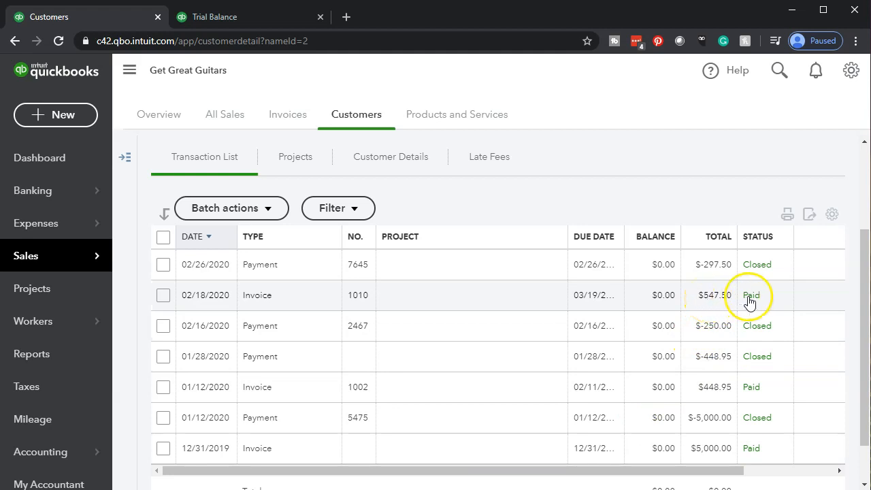
Open Anderson Guitars' Invoice 1010 and review its line items, totals and the list of payments made
left_click(257, 298)
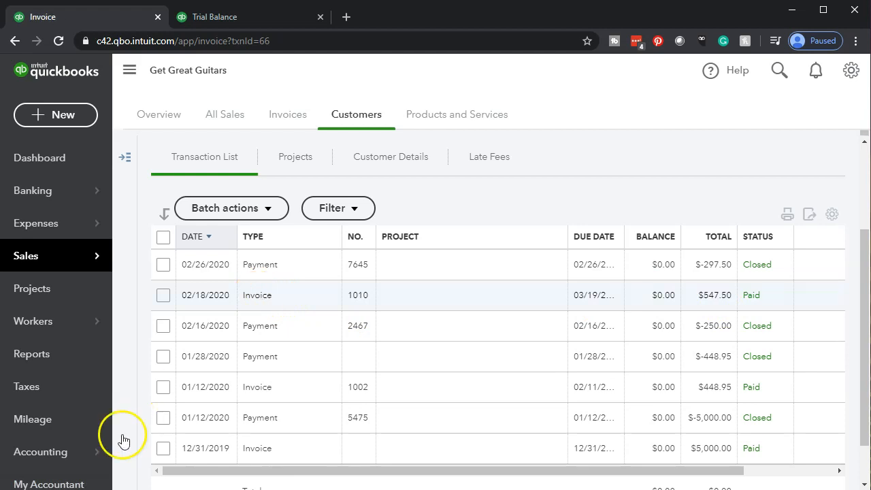
scroll(382, 399, "down", 3)
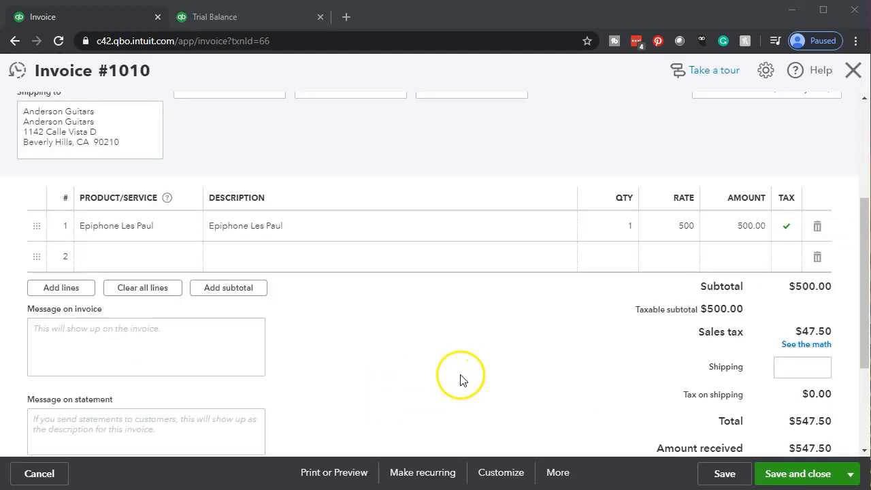
scroll(461, 380, "down", 1)
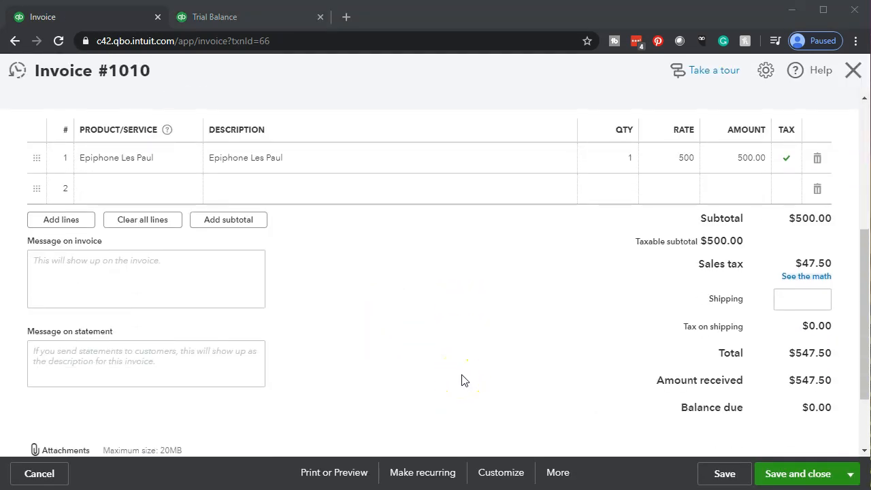
scroll(461, 380, "up", 4)
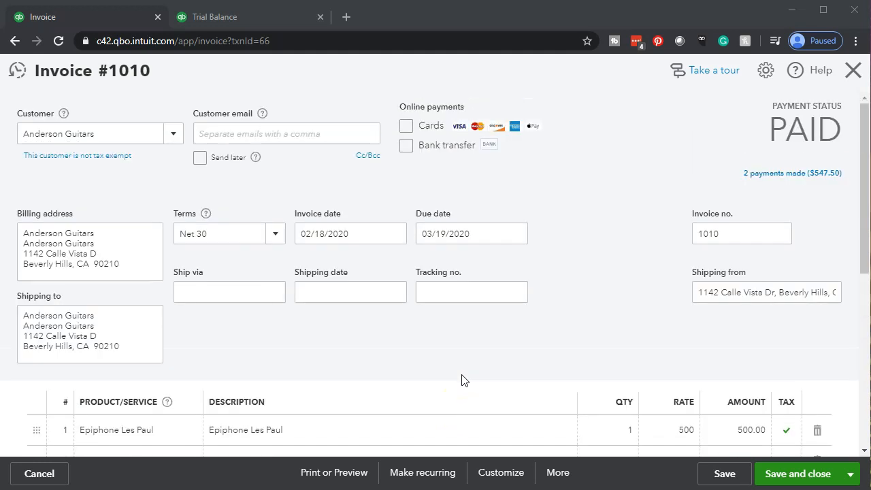
left_click(780, 175)
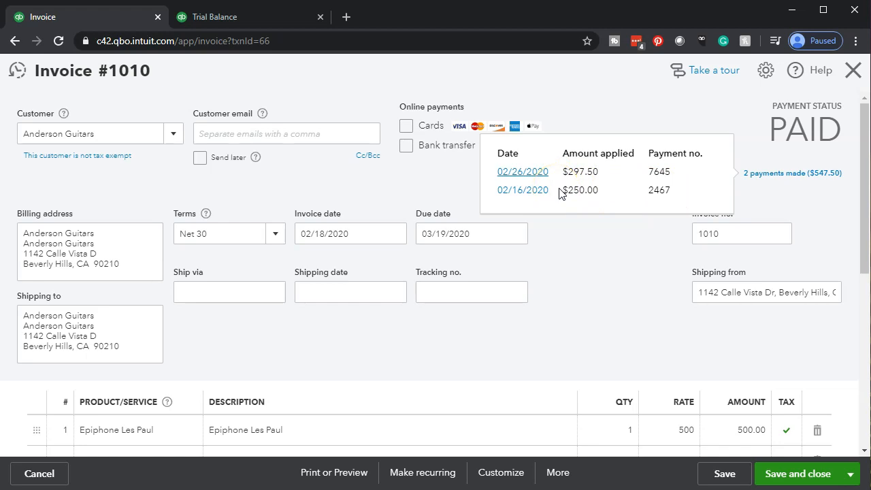
left_click(589, 236)
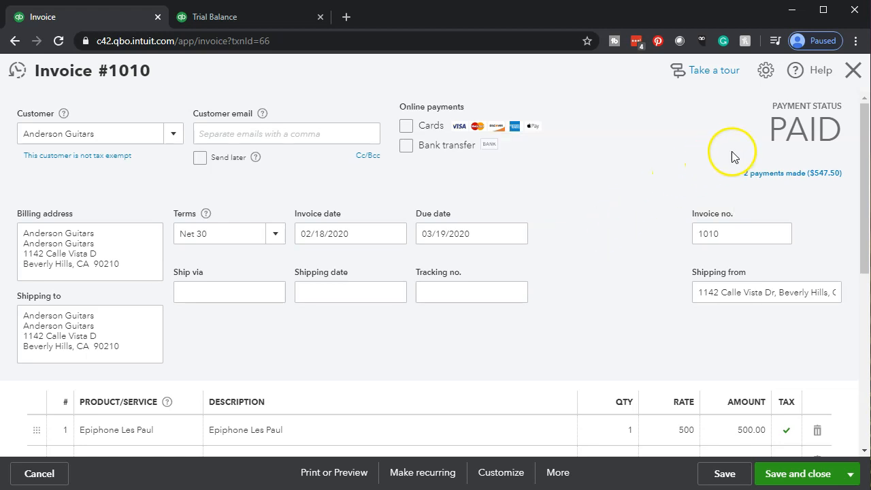
Close Anderson Guitars' Invoice 1010 and return from the Accounts Receivable detail to the Trial Balance summary to review its balances
left_click(853, 72)
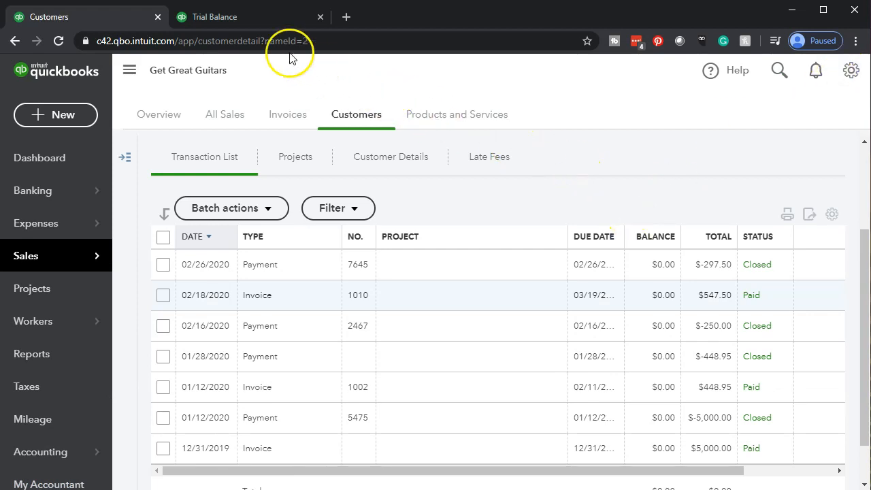
left_click(249, 20)
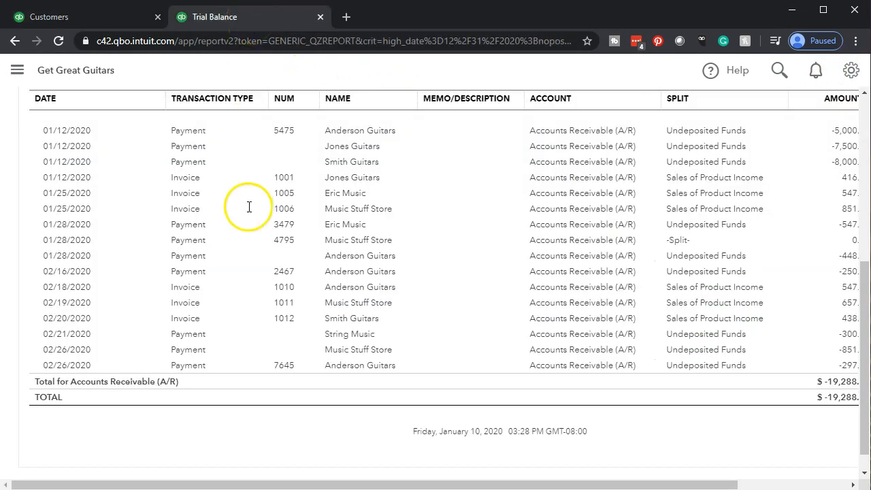
scroll(107, 241, "up", 5)
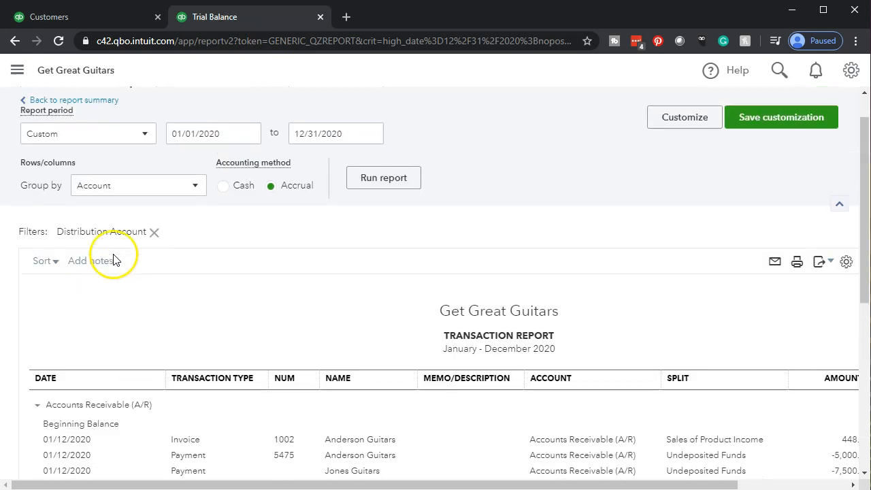
left_click(100, 144)
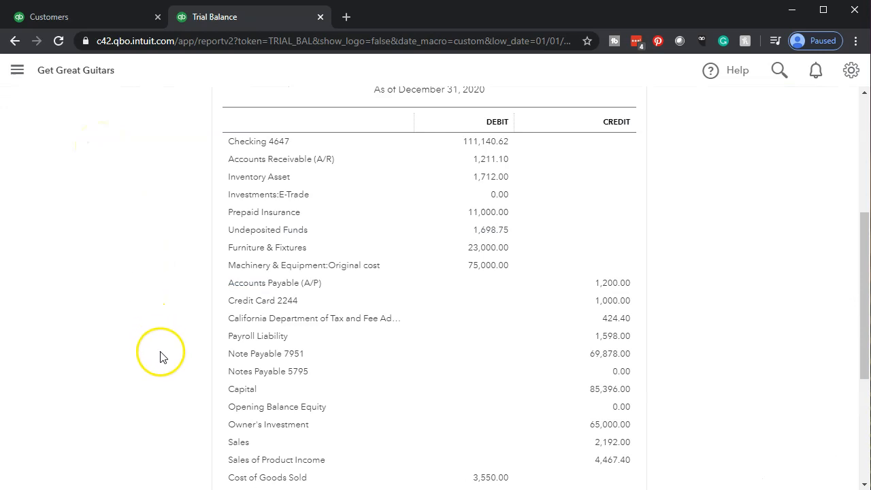
scroll(160, 359, "up", 2)
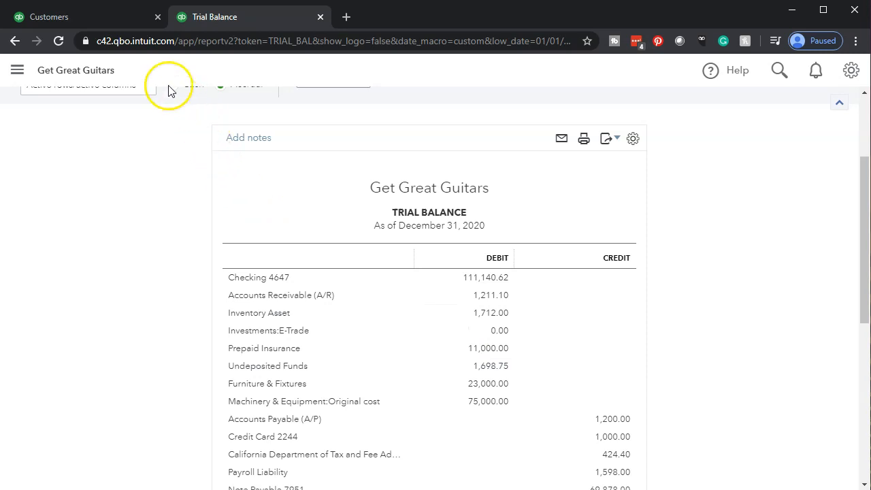
In the Customers browser tab, start a new bank deposit and review the undeposited payments available for it
left_click(96, 19)
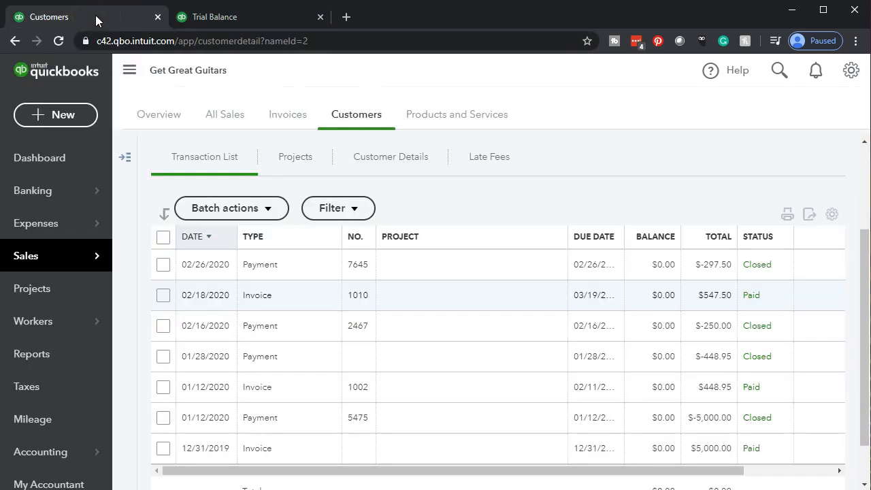
left_click(53, 122)
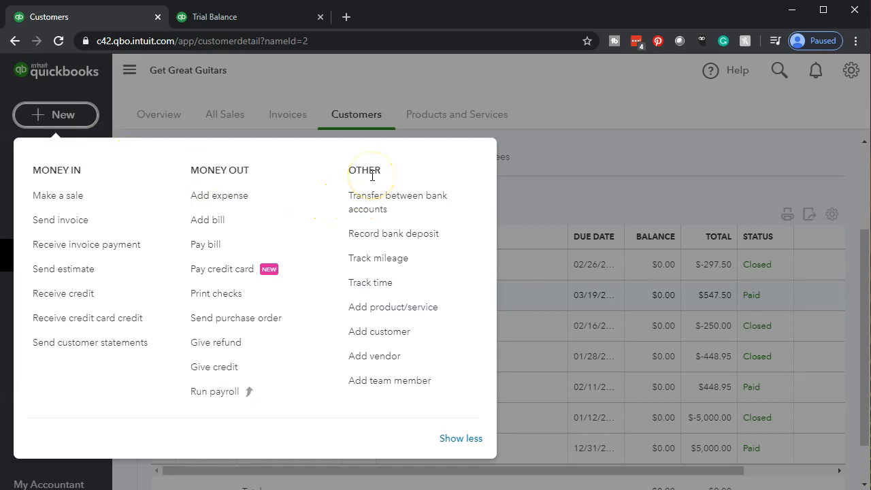
left_click(426, 246)
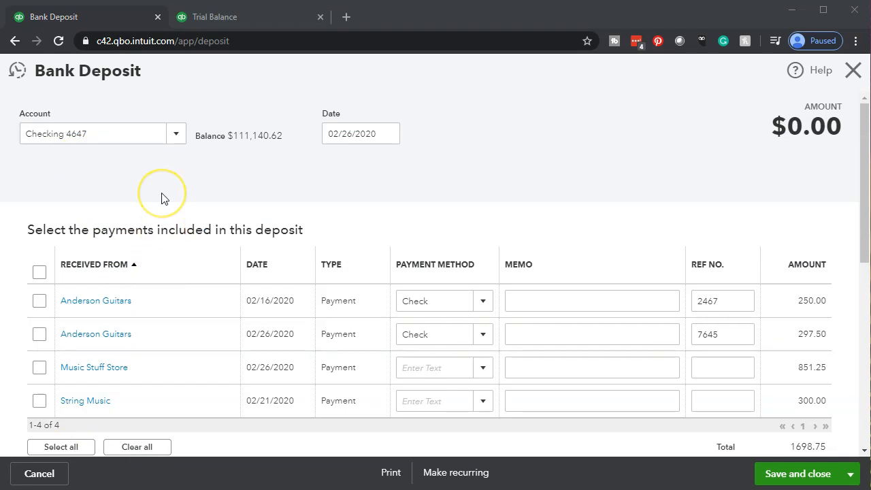
scroll(161, 198, "down", 1)
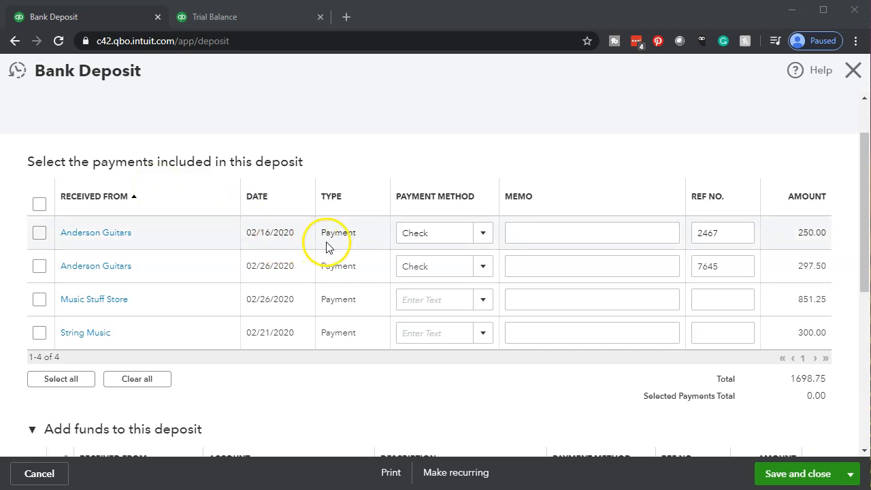
scroll(345, 318, "down", 2)
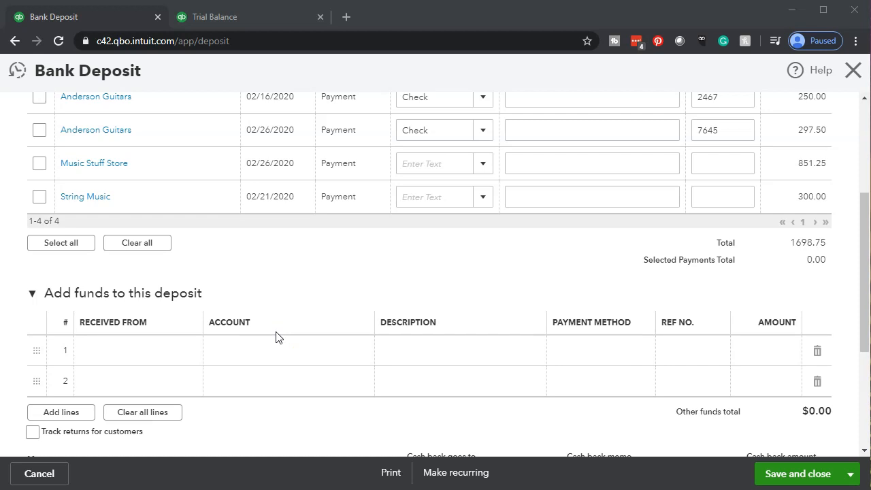
scroll(276, 336, "up", 3)
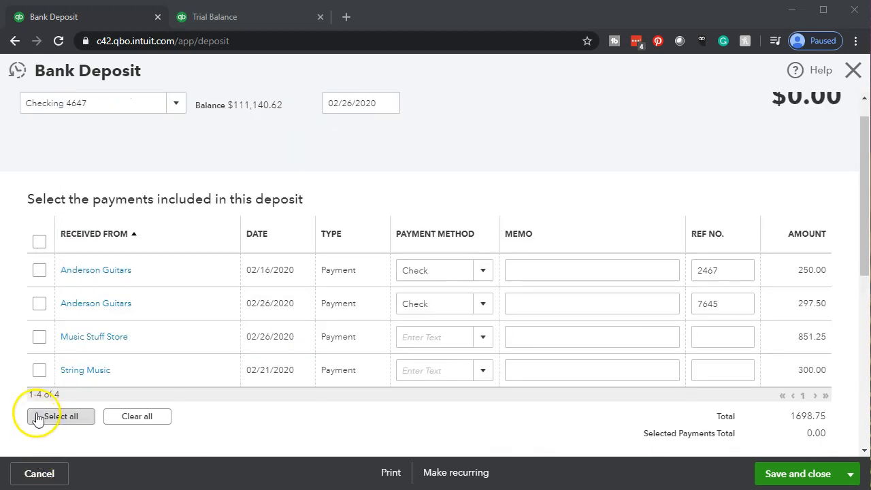
Include both Anderson Guitars payments, the Music Stuff Store payment and the String Music payment in the deposit, then save and close it
left_click(40, 272)
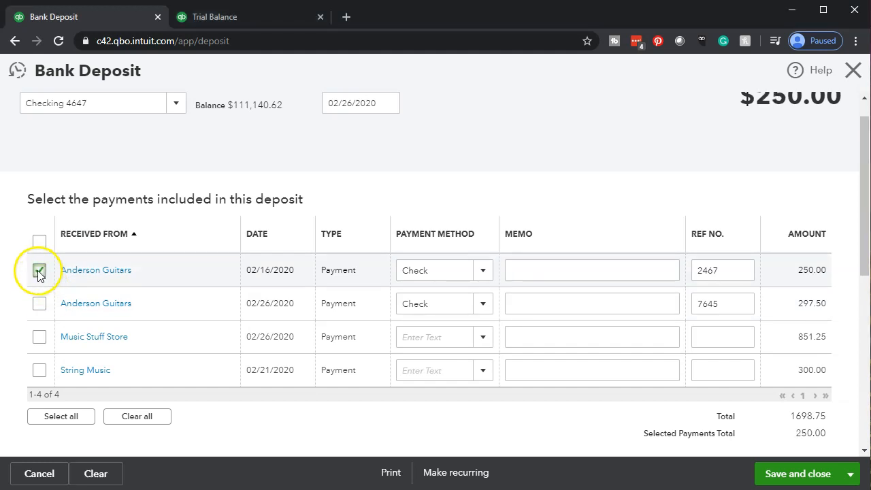
left_click(39, 305)
left_click(38, 338)
left_click(40, 372)
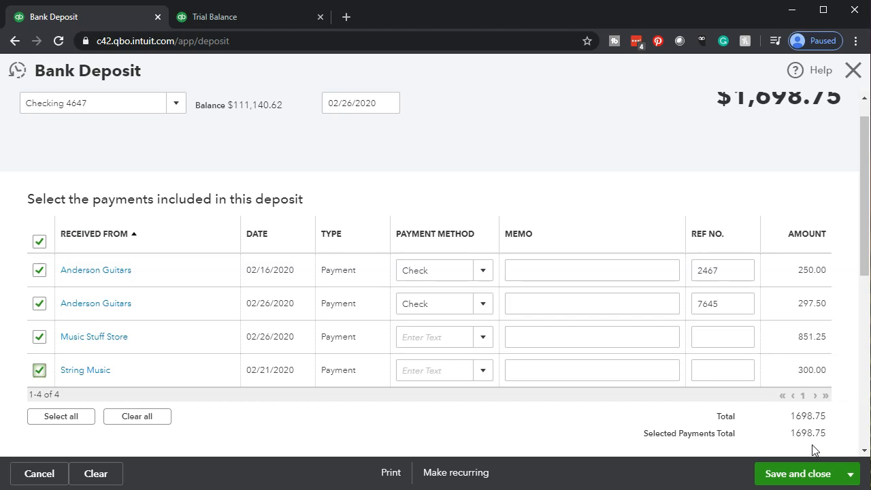
scroll(814, 449, "up", 1)
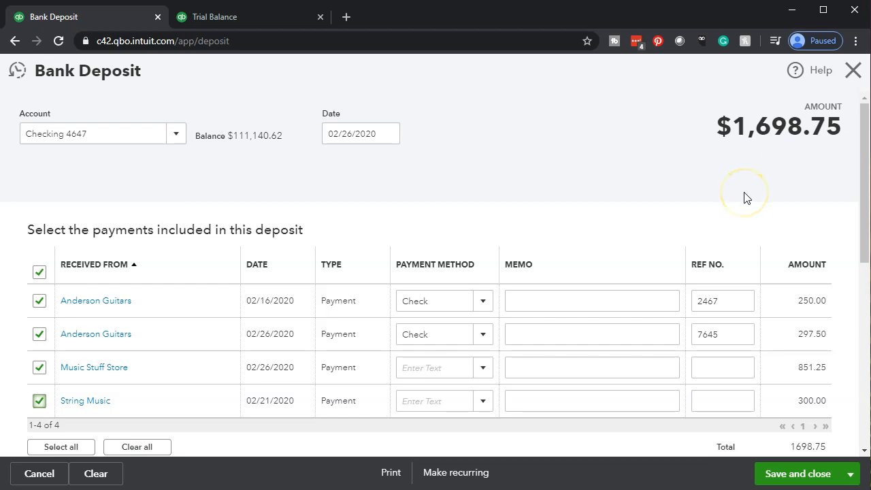
scroll(747, 199, "down", 1)
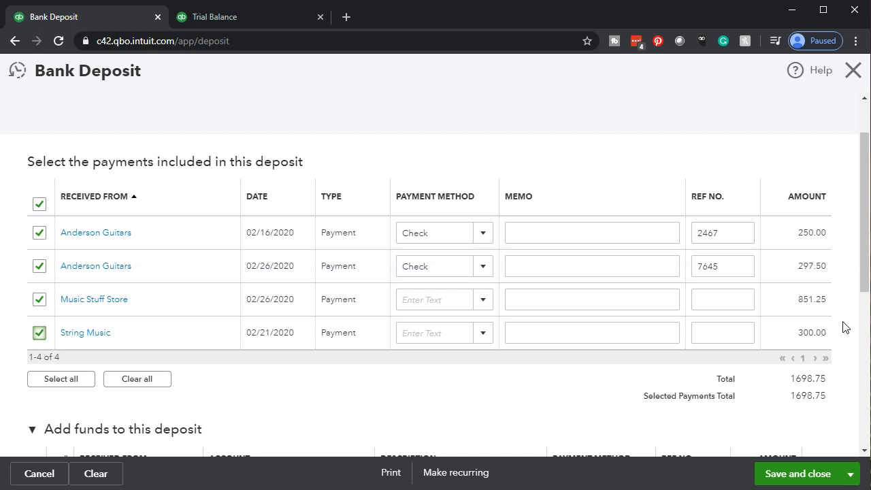
left_click(797, 475)
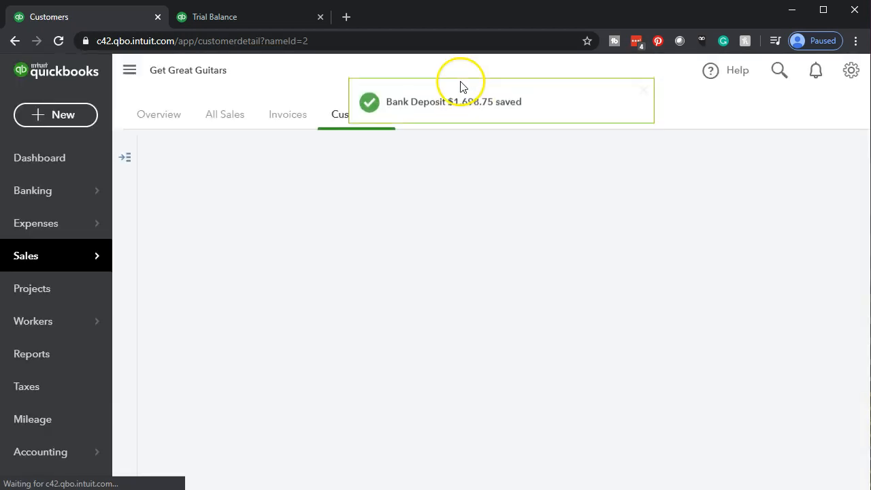
Reload the Trial Balance in its browser tab, collapse the navigation pane and enlarge the page to check the account balances
left_click(262, 17)
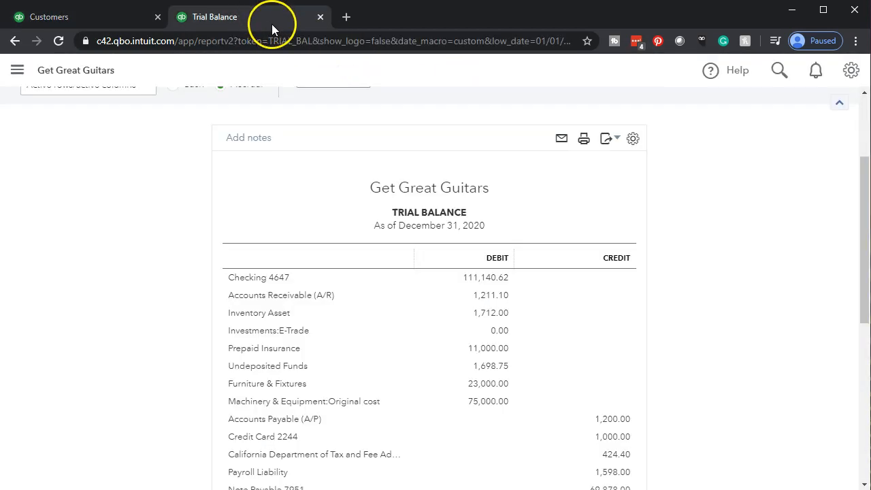
left_click(286, 37)
key("Return")
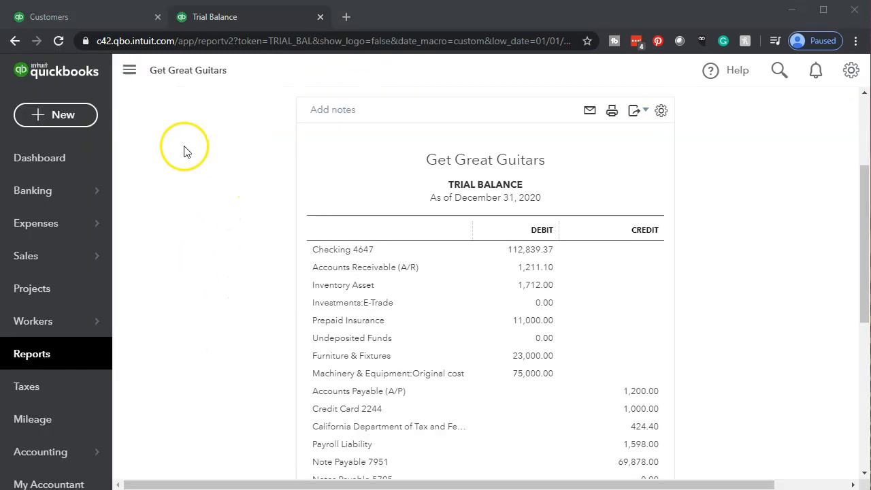
left_click(136, 74)
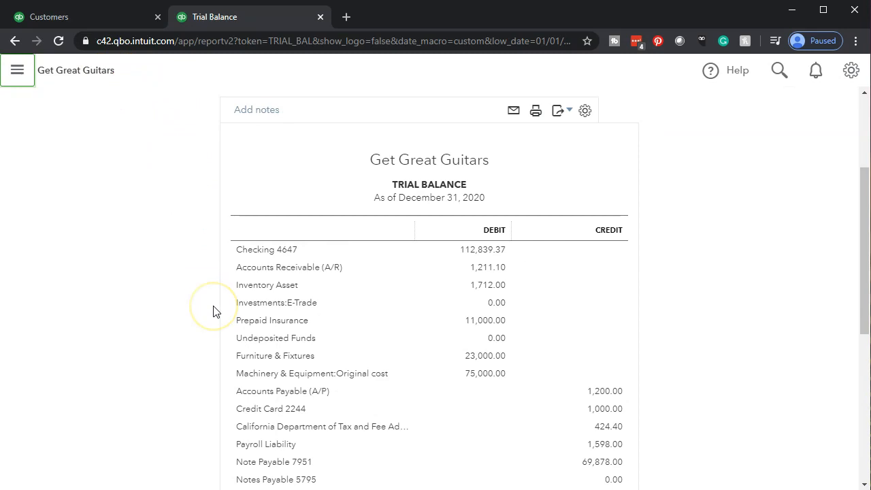
key("ctrl+plus")
key("ctrl+plus")
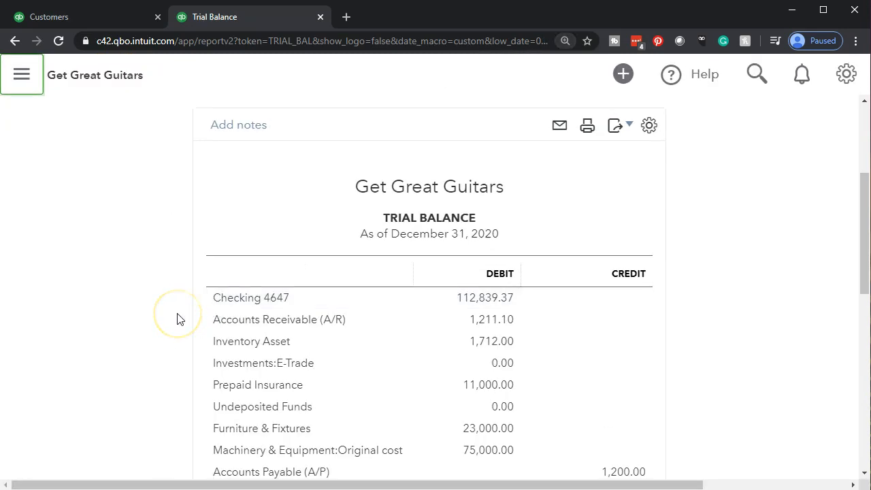
key("ctrl+plus")
scroll(177, 319, "down", 1)
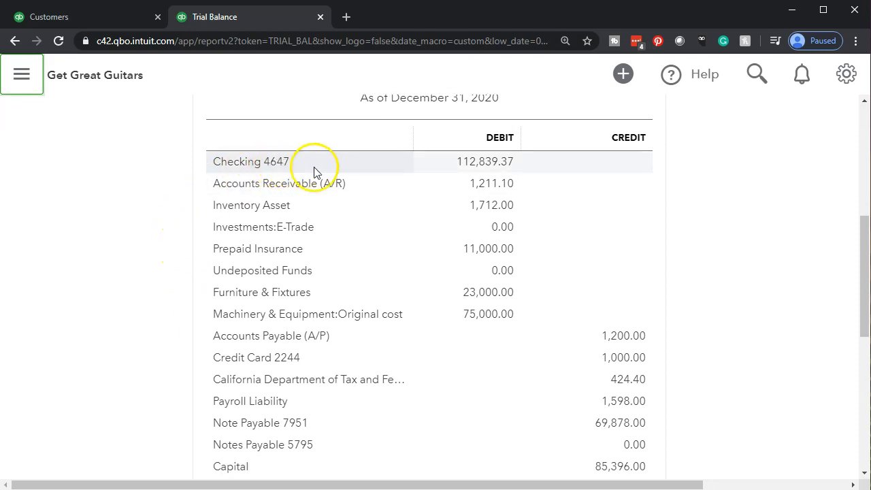
Open the transaction detail behind the Checking balance, check the 02/26/2020 deposit and its amount, and return to the Trial Balance
left_click(482, 169)
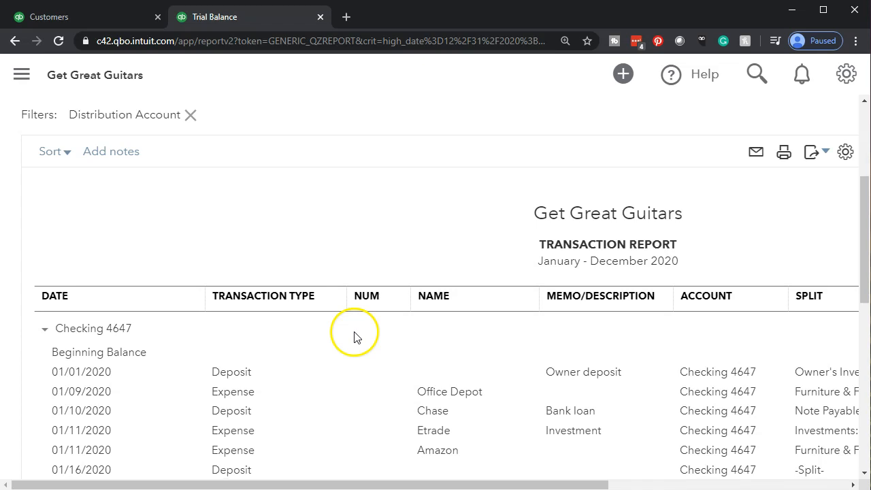
scroll(233, 387, "down", 1)
scroll(233, 387, "down", 6)
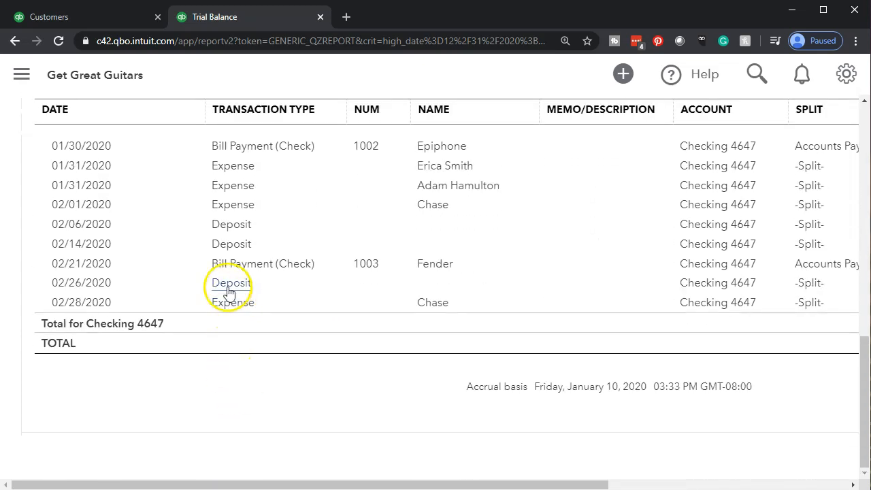
left_click_drag(308, 485, 579, 471)
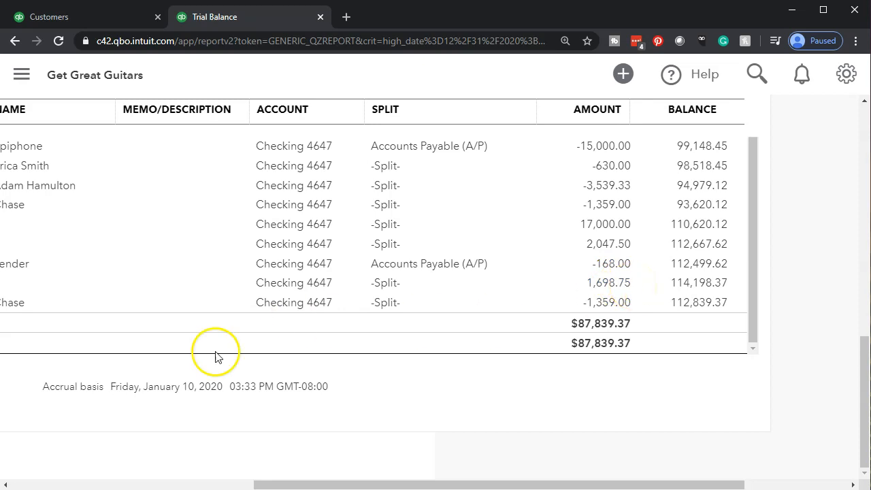
scroll(159, 369, "up", 15)
scroll(159, 370, "up", 2)
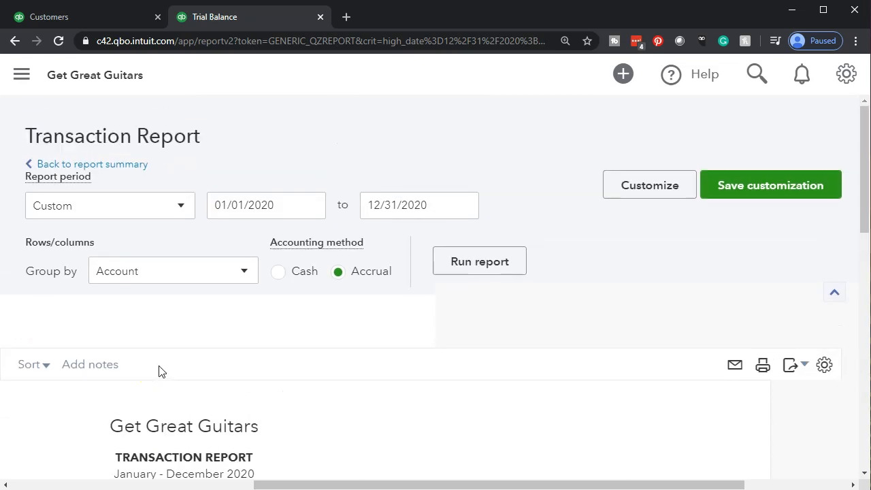
left_click(127, 165)
Open the transaction detail behind the Undeposited Funds balance and compare the February payments with the 02/26/2020 deposit lines
scroll(120, 238, "down", 5)
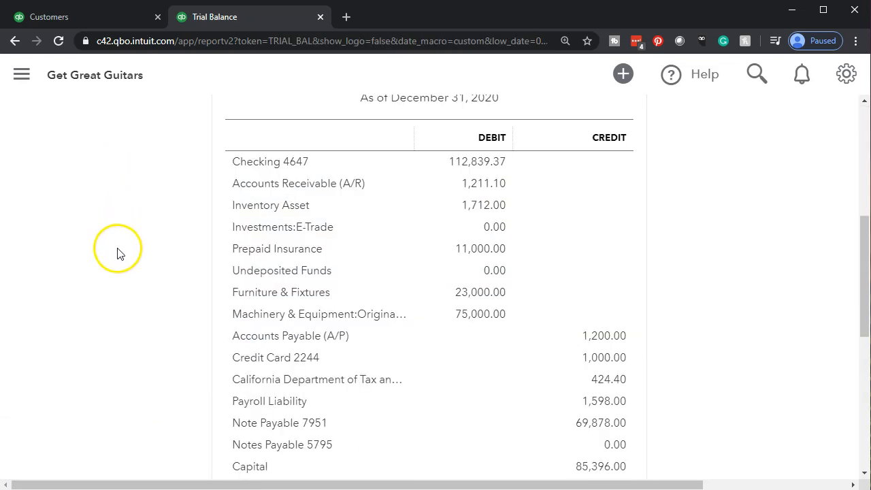
left_click(495, 271)
scroll(400, 295, "down", 8)
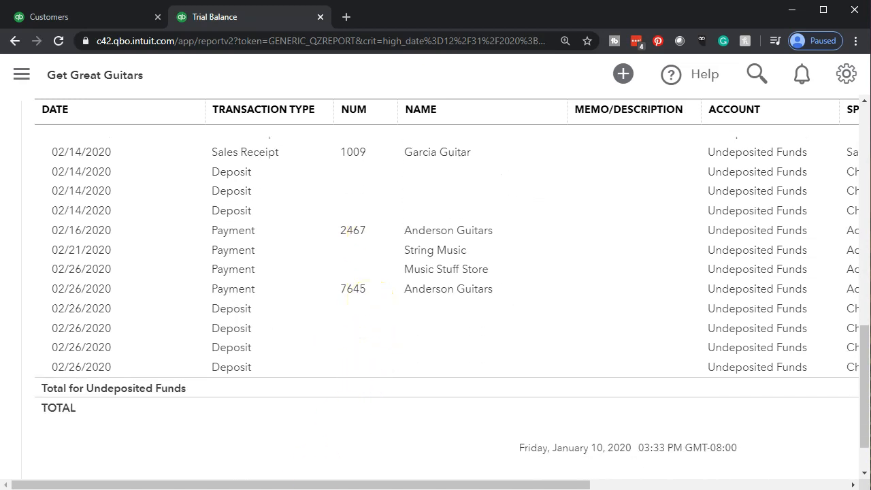
left_click_drag(307, 485, 574, 485)
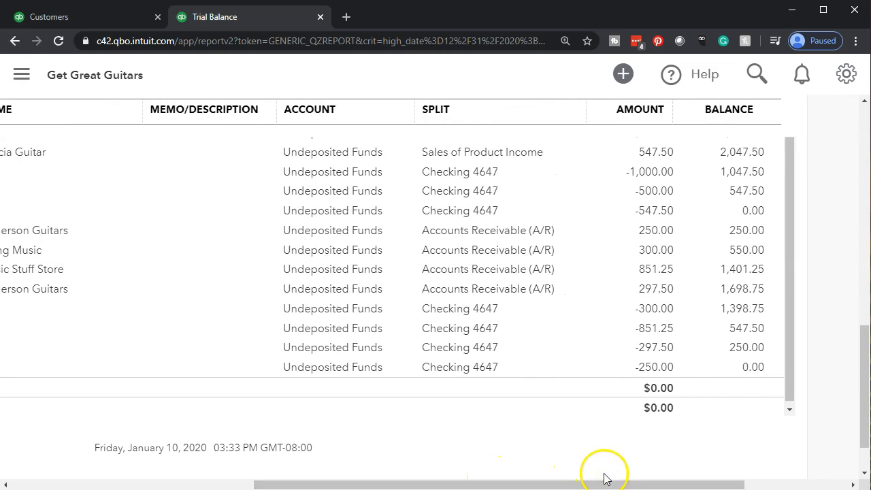
scroll(604, 477, "up", 2)
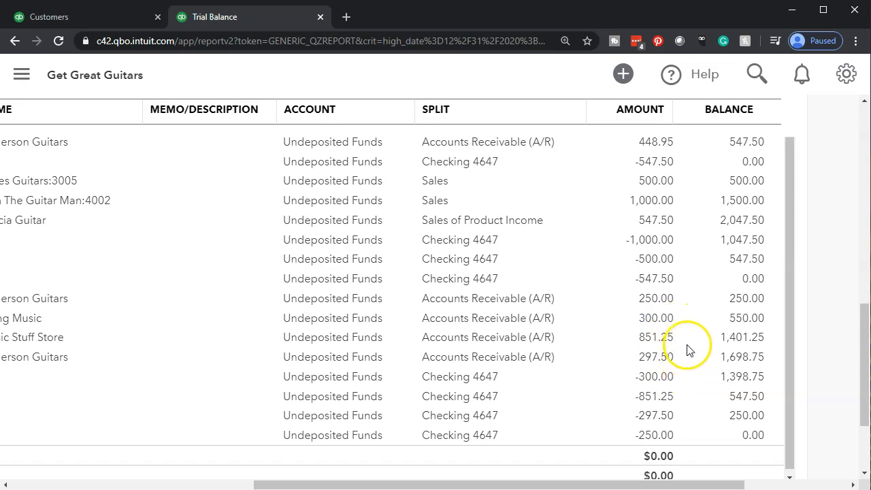
Open the bank deposit behind the -851.25 line, review its included payments and total amount, and close it
left_click(655, 396)
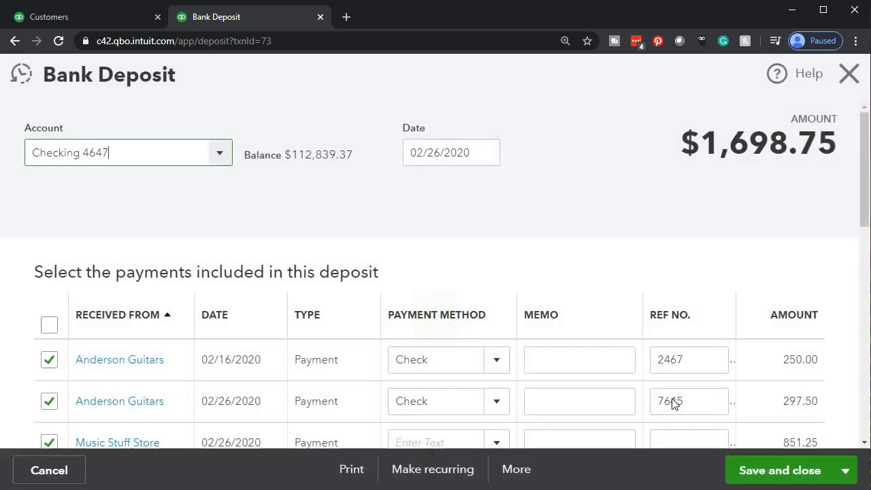
left_click(671, 360)
scroll(670, 365, "down", 2)
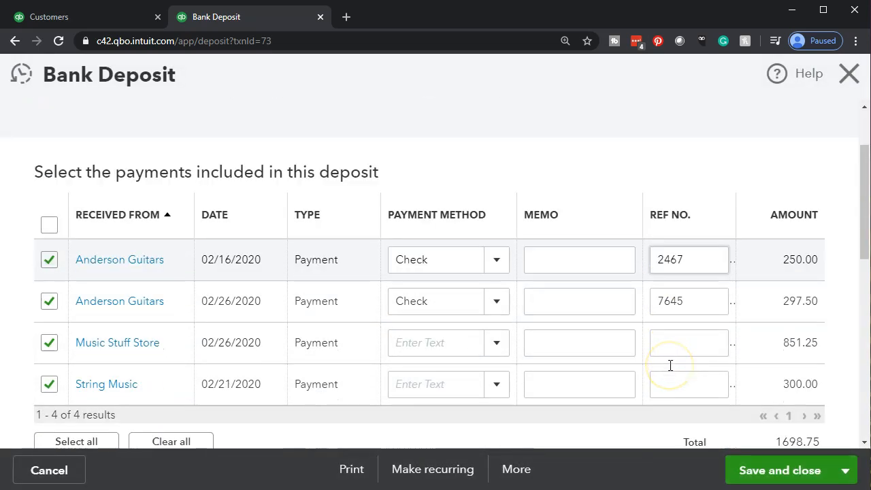
scroll(669, 370, "down", 1)
scroll(669, 367, "up", 3)
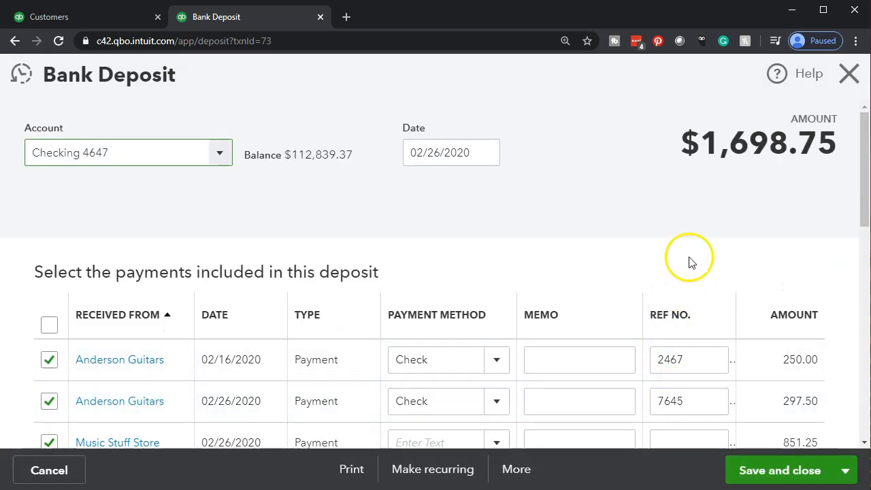
left_click(714, 204)
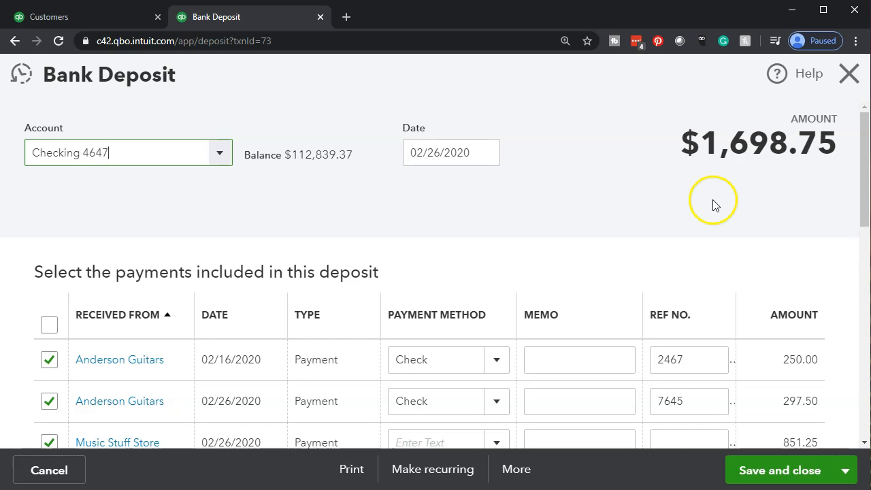
left_click(847, 74)
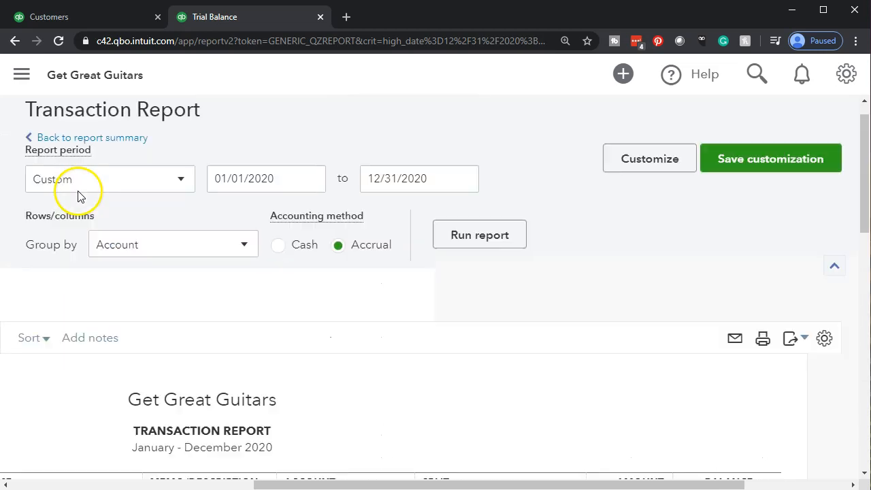
Return to the Trial Balance summary and review all account balances down to the debit and credit totals
left_click(121, 150)
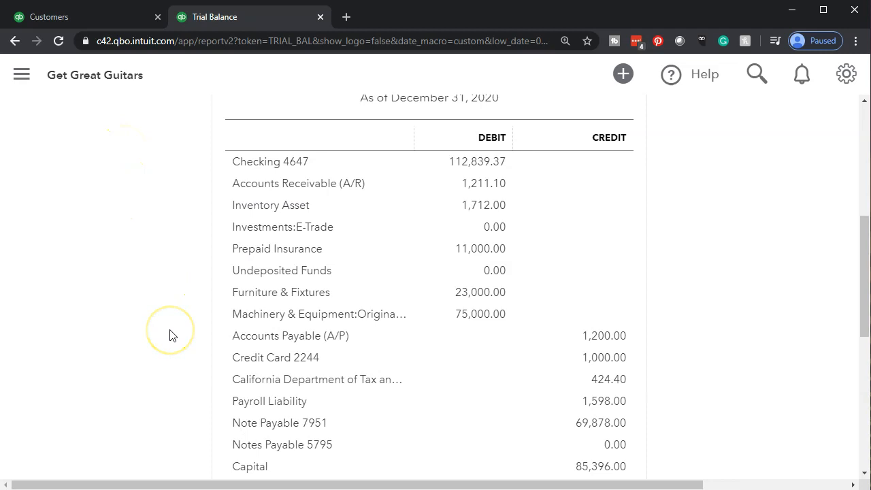
scroll(170, 335, "down", 3)
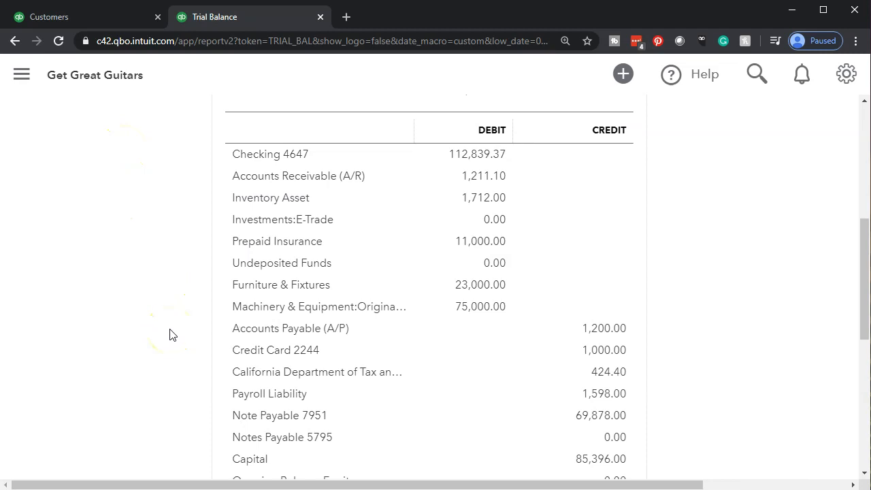
scroll(170, 335, "down", 1)
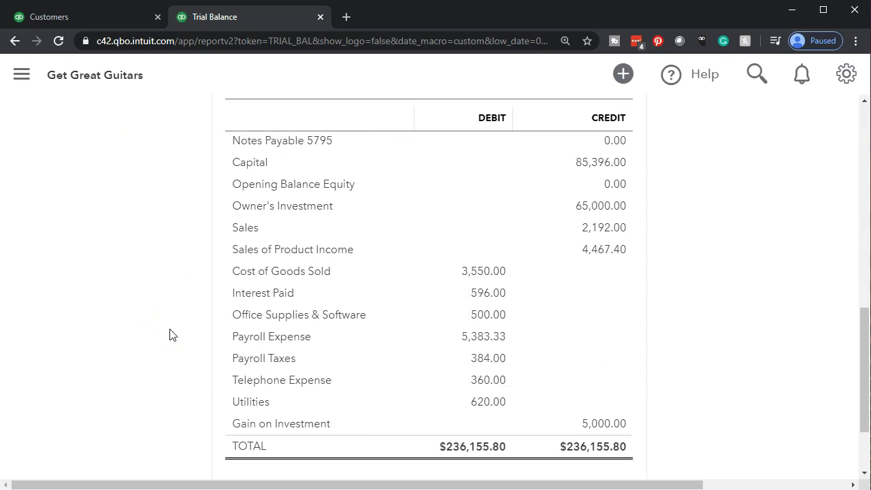
scroll(170, 335, "up", 4)
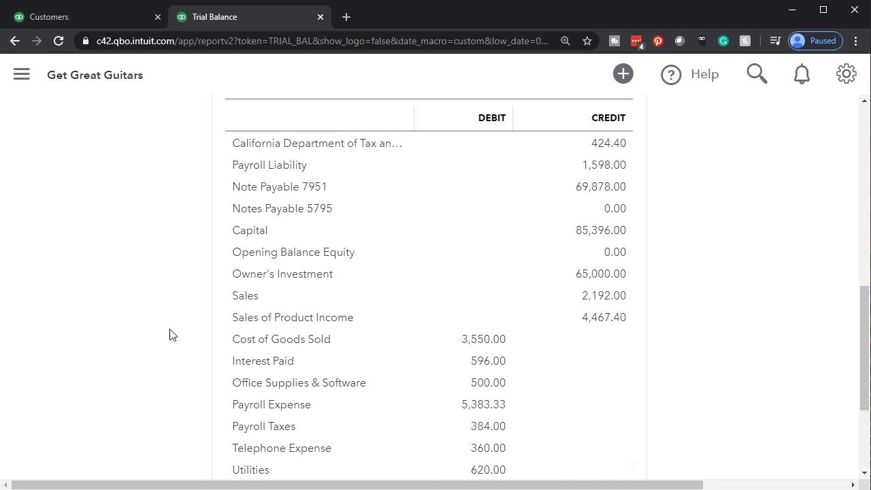
scroll(171, 335, "up", 1)
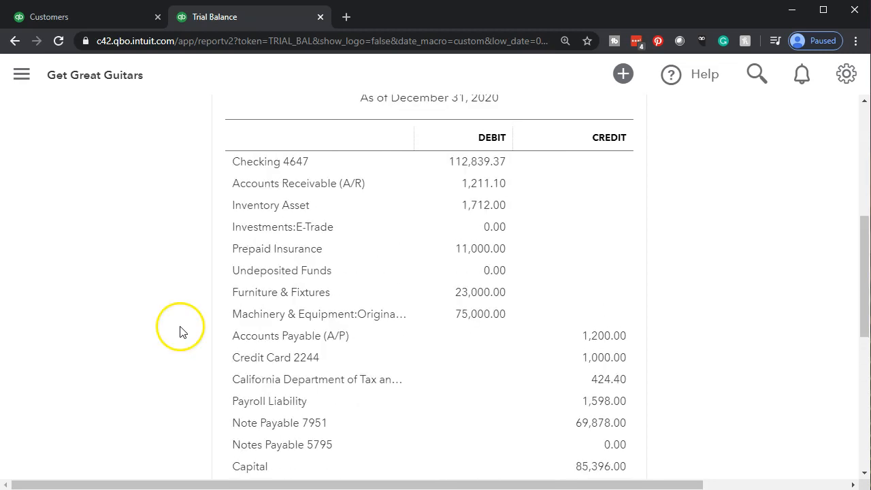